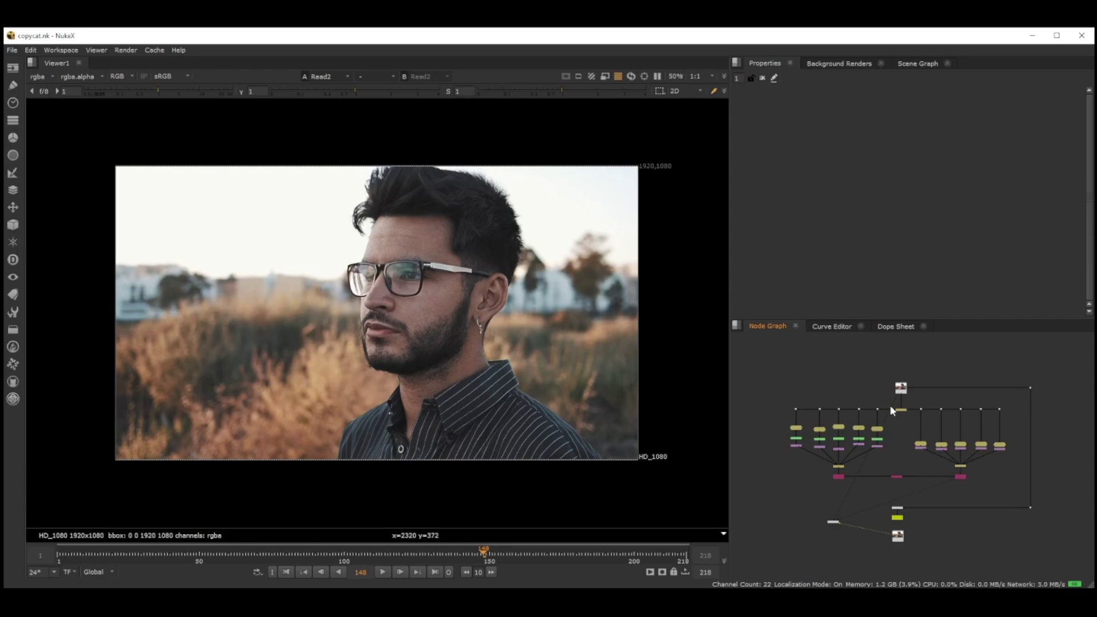
Step: Zoom and pan the Node Graph over the CopyCat tree, closing in on Read1 and FrameRange1
scroll(934, 396, "up", 2)
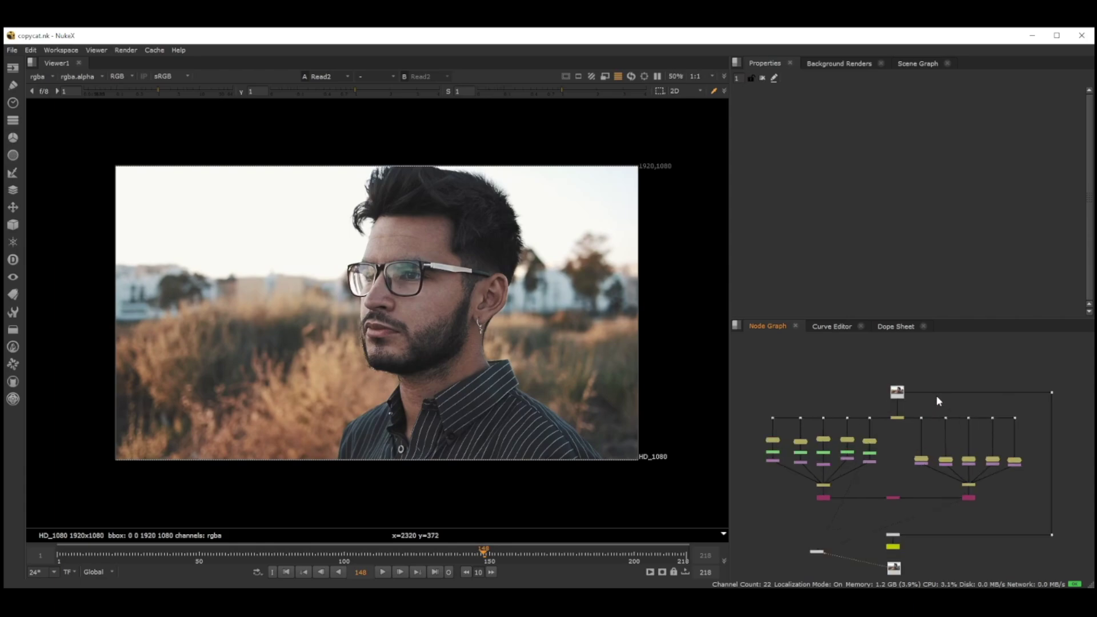
scroll(914, 399, "up", 3)
scroll(952, 452, "down", 3)
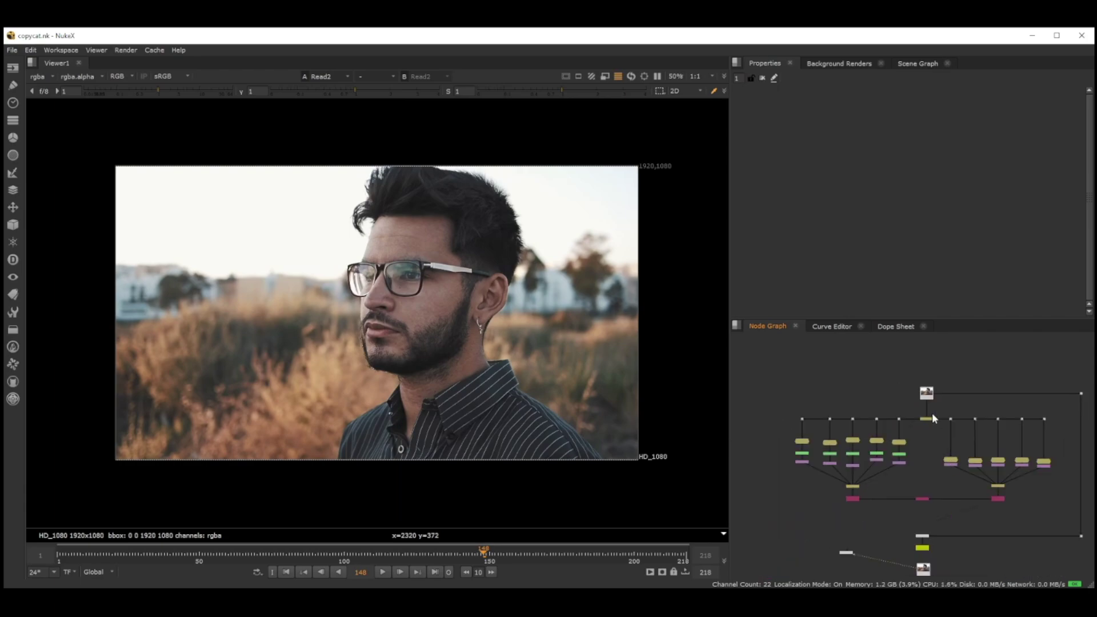
scroll(941, 378, "up", 2)
scroll(954, 386, "down", 4)
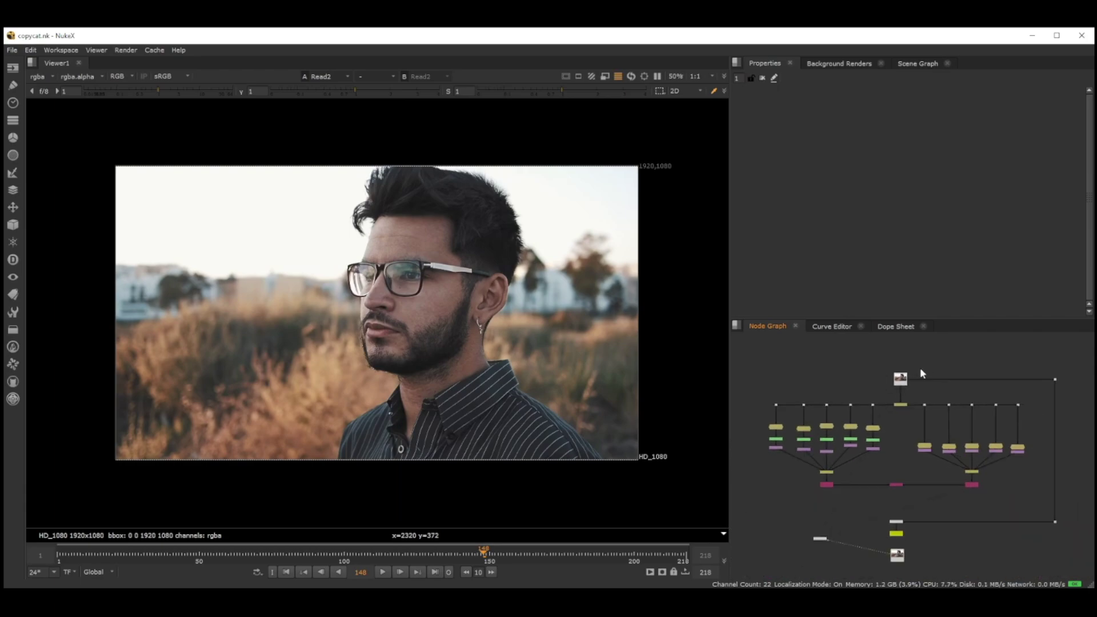
middle_click_drag(933, 390, 923, 415)
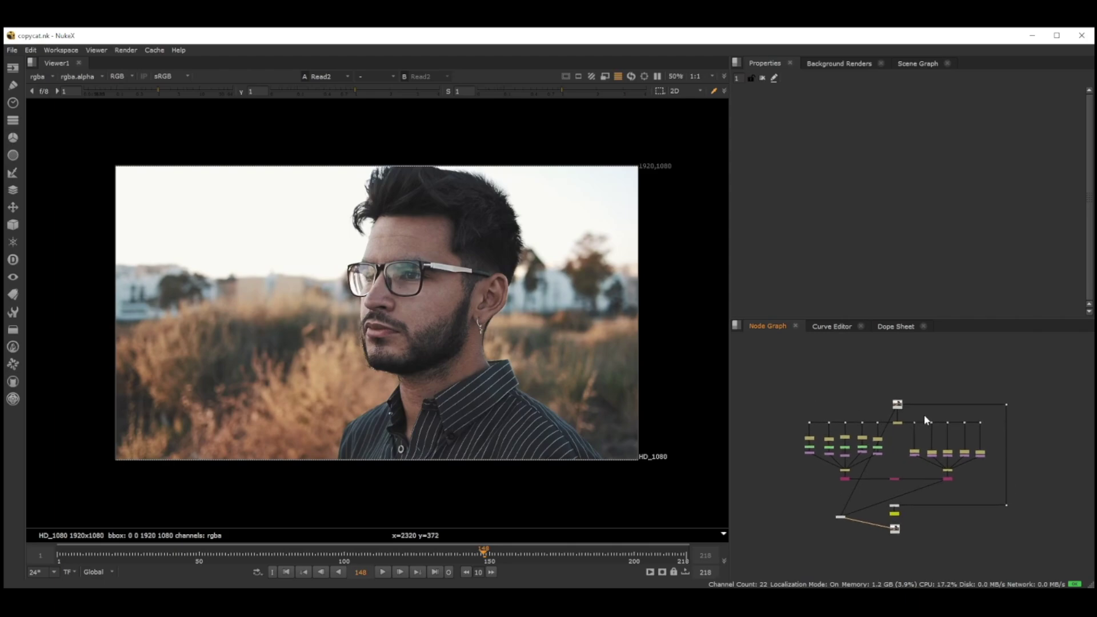
scroll(910, 402, "up", 4)
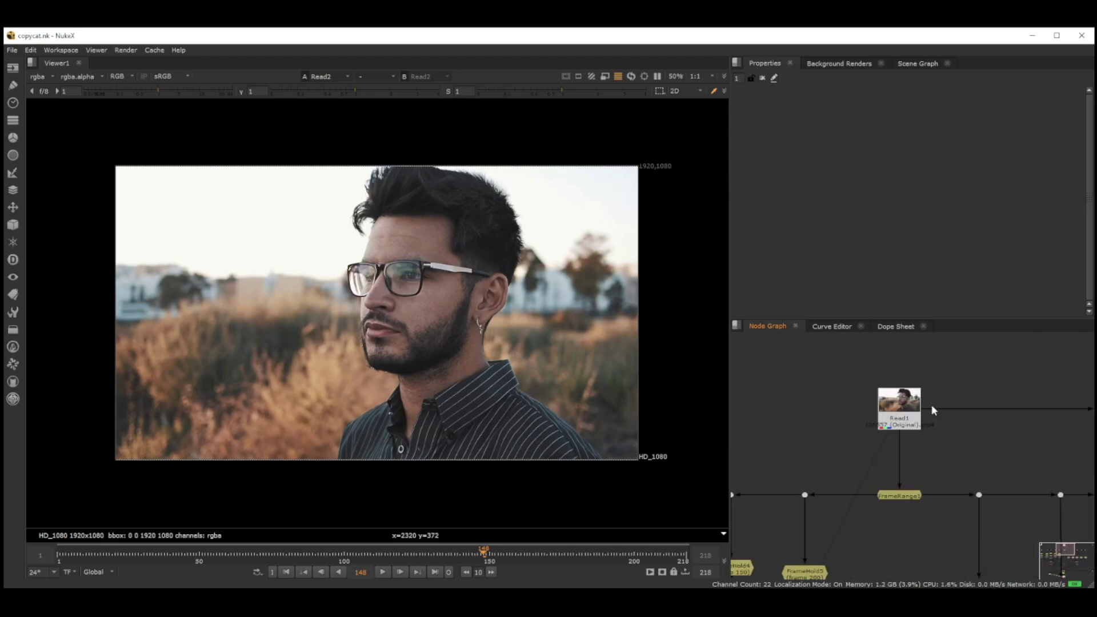
Step: Show the original Read1 plate in the Viewer and play it through
key("1")
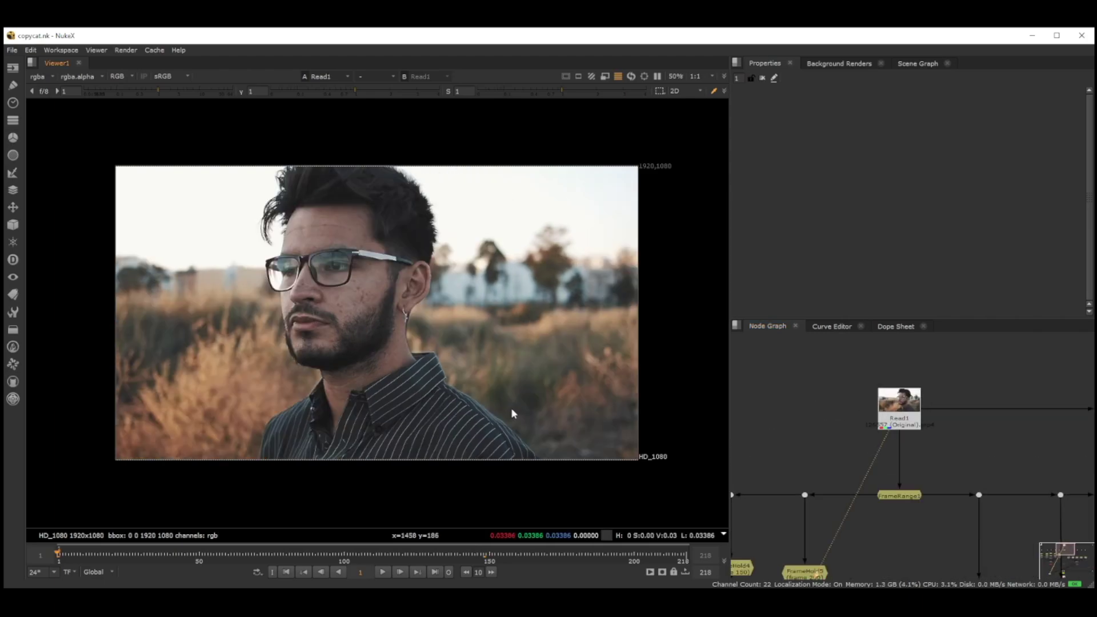
left_click(384, 572)
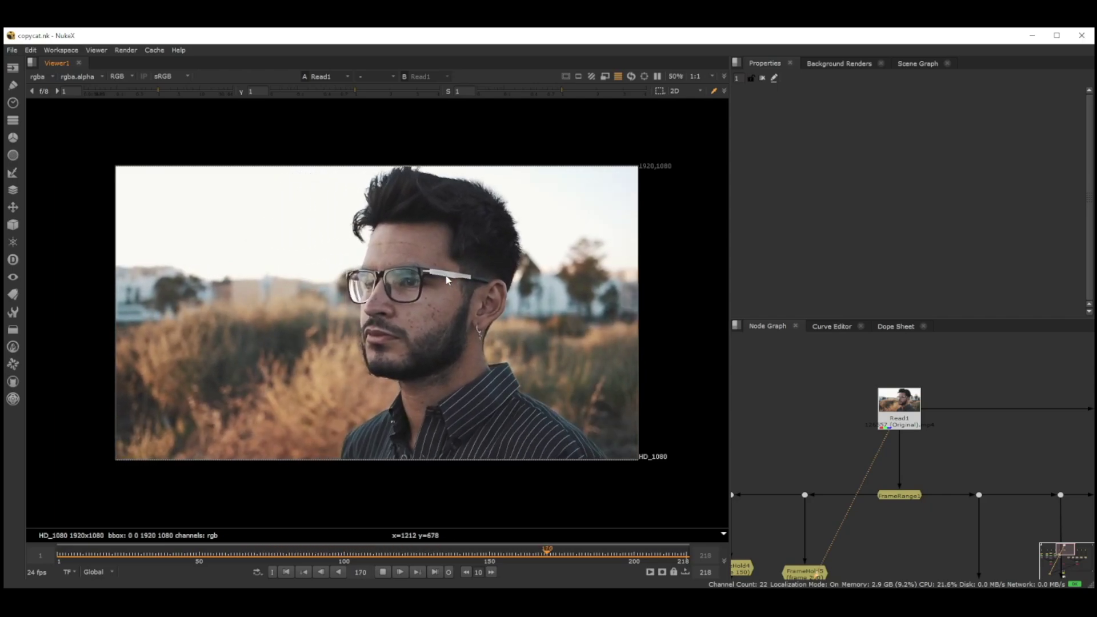
left_click(905, 417)
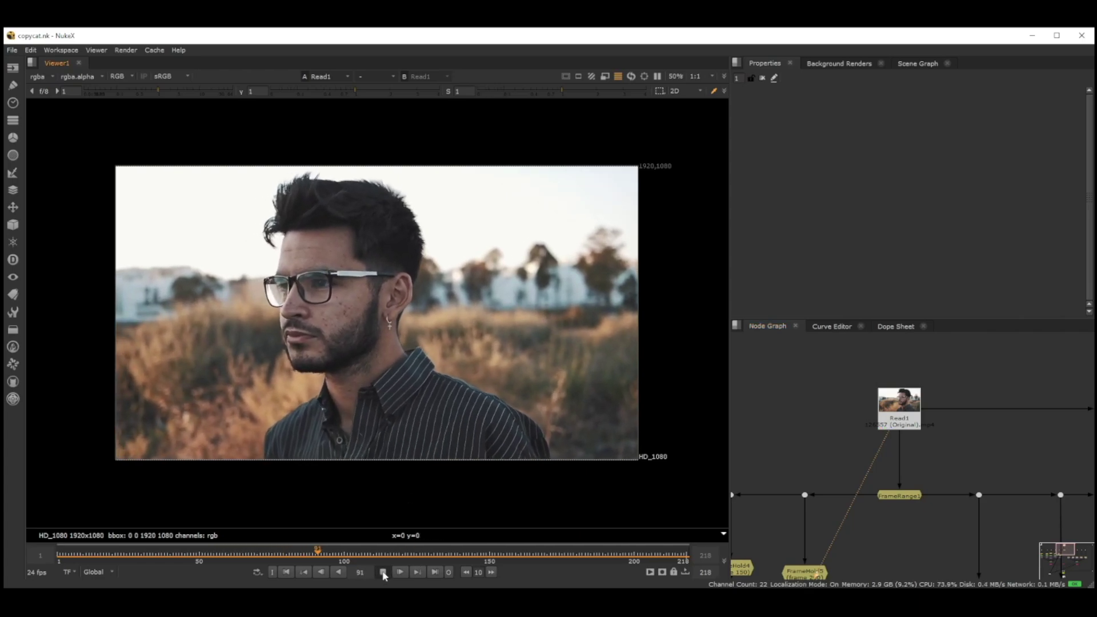
Step: Stop playback at frame 1 and zoom the Viewer in on the face's skin spots
left_click(383, 572)
left_click(286, 572)
scroll(303, 243, "up", 5)
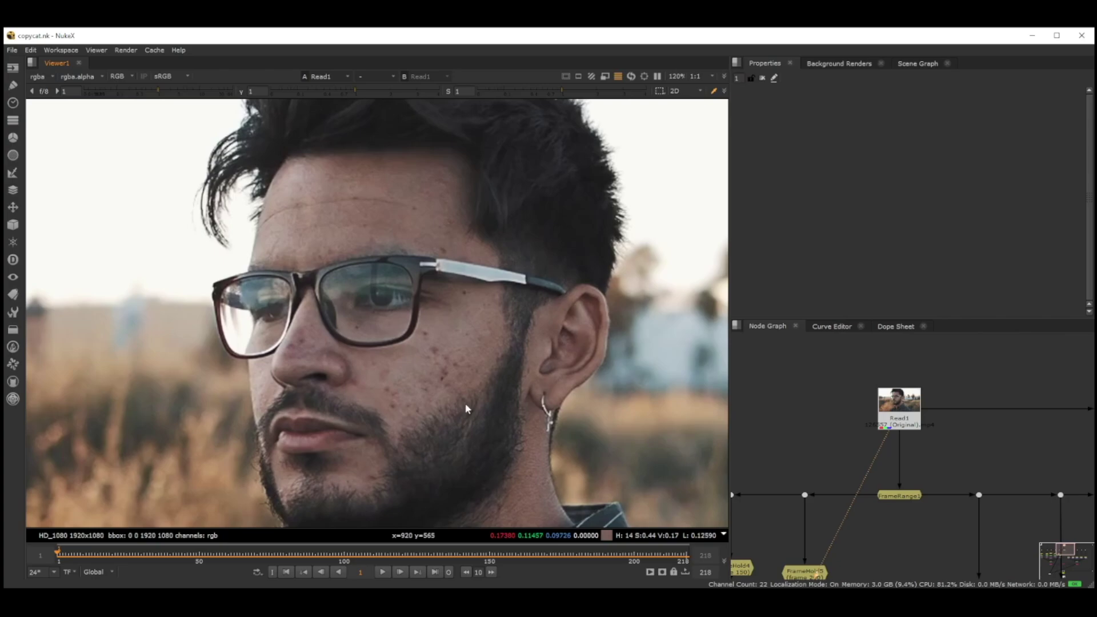
scroll(491, 365, "down", 5)
scroll(827, 458, "down", 6)
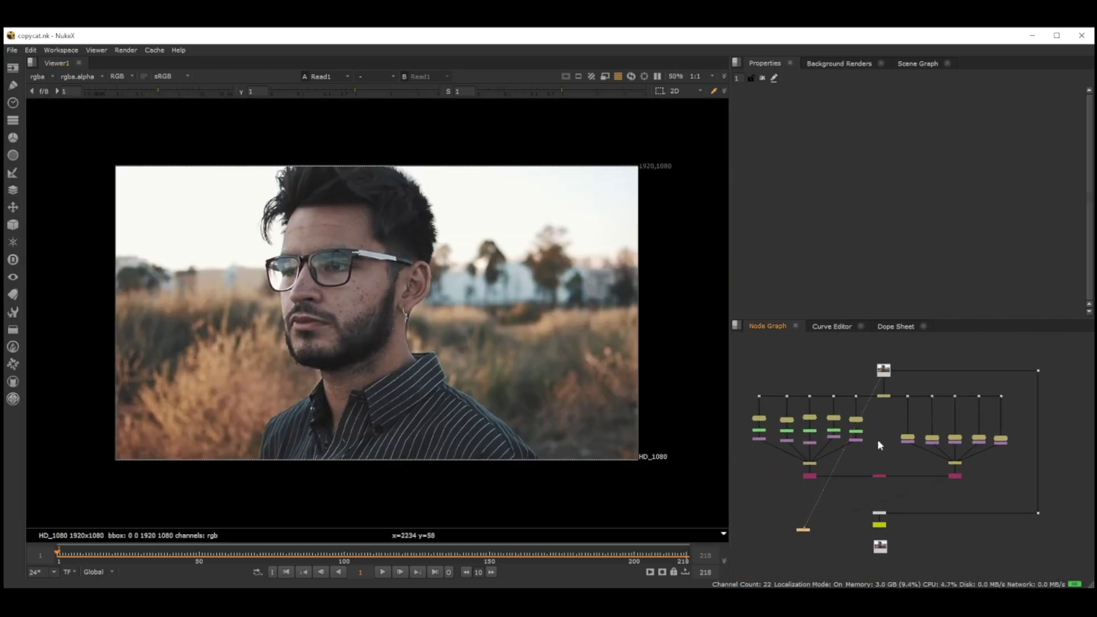
Step: View FrameRange1's output and open its properties showing a 1 to 1 frame range
scroll(900, 458, "up", 5)
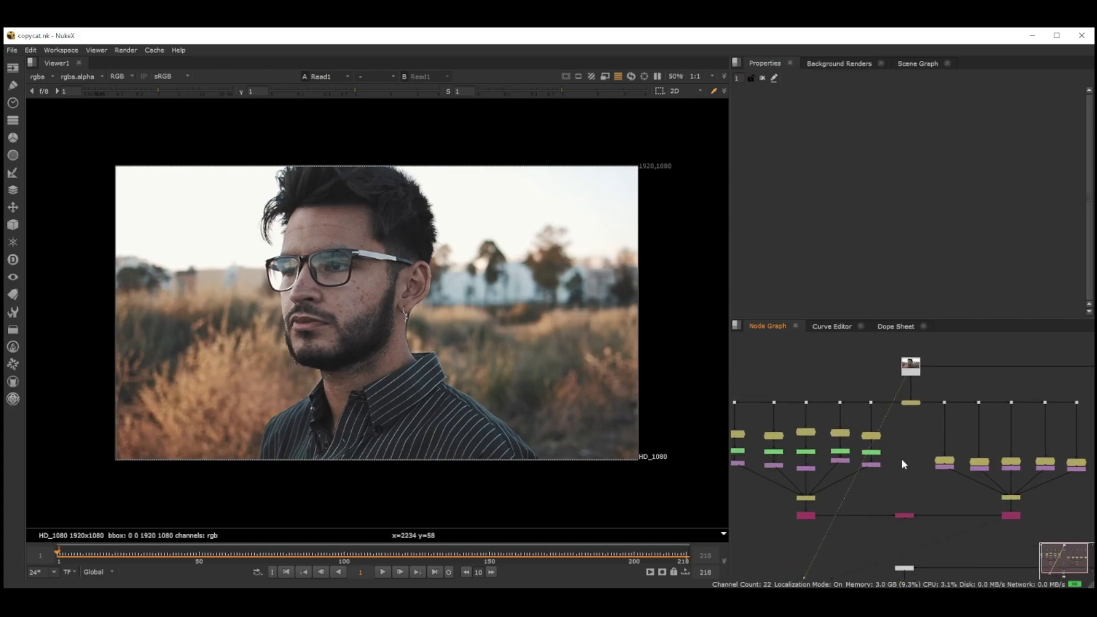
scroll(931, 461, "down", 3)
scroll(923, 458, "up", 3)
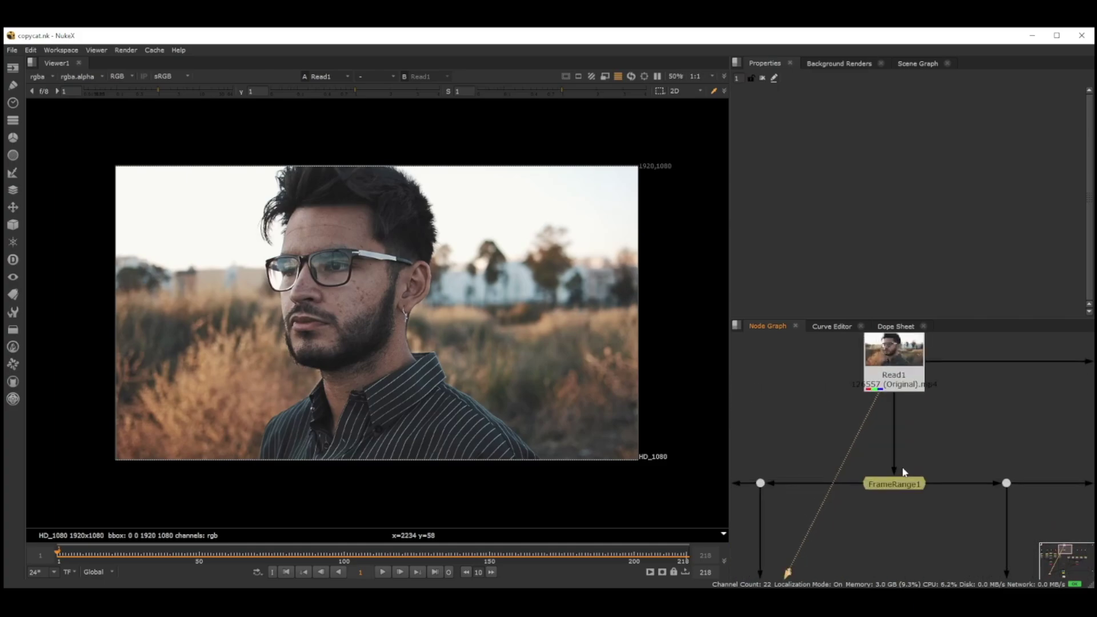
left_click(893, 508)
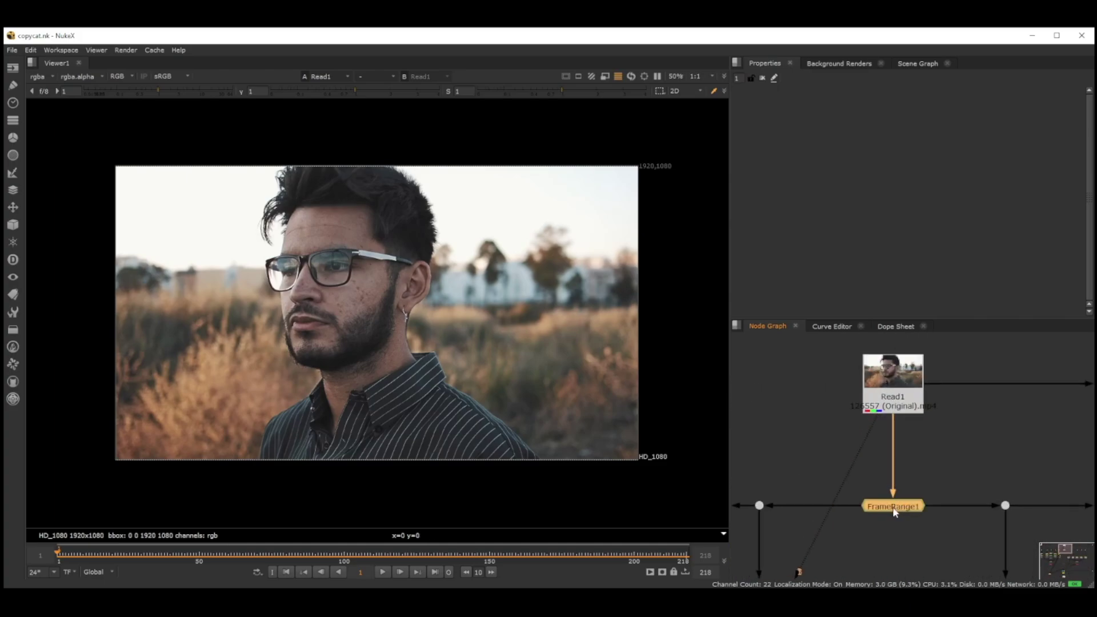
key("1")
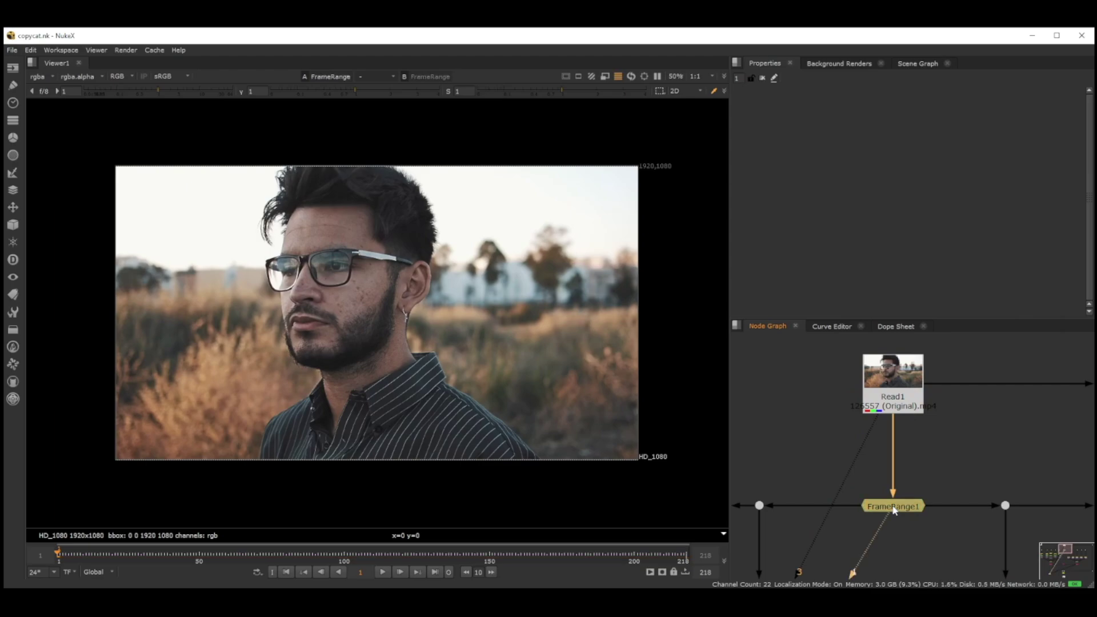
double_click(893, 508)
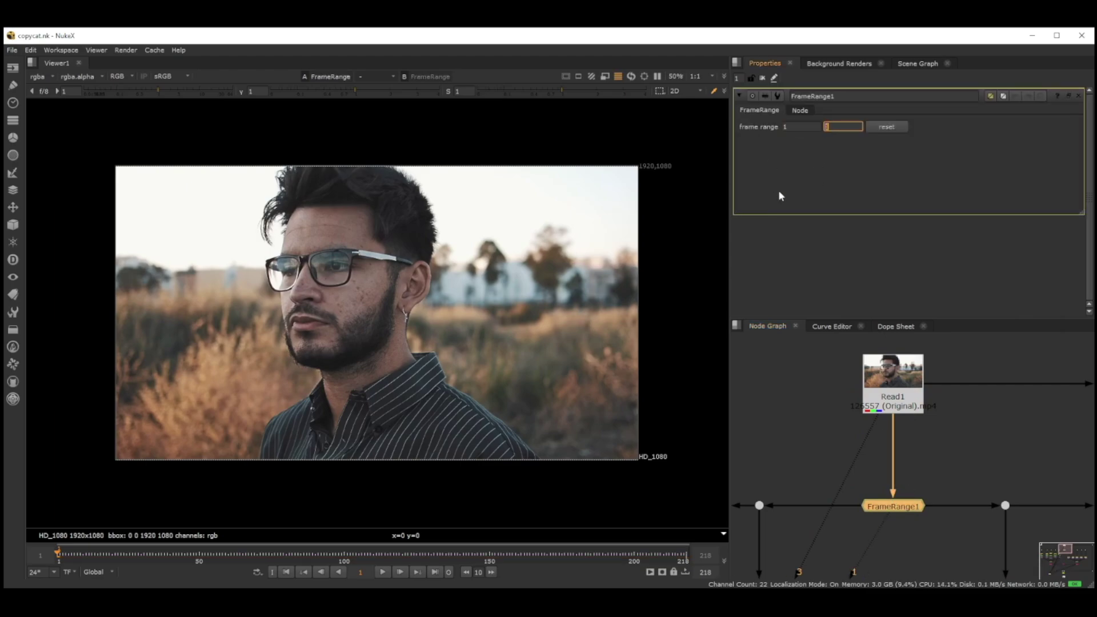
Step: Play the FrameRange1 output, stop at frame 91, and return to frame 1
scroll(909, 463, "down", 2)
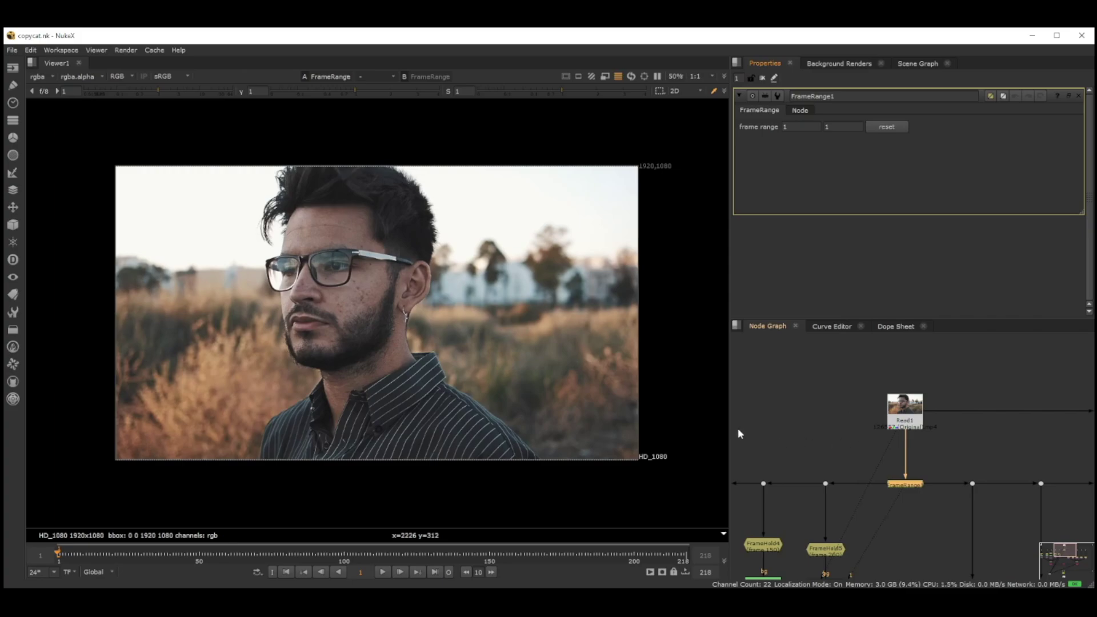
scroll(766, 433, "down", 4)
middle_click_drag(783, 434, 912, 442)
scroll(845, 497, "up", 2)
left_click(383, 571)
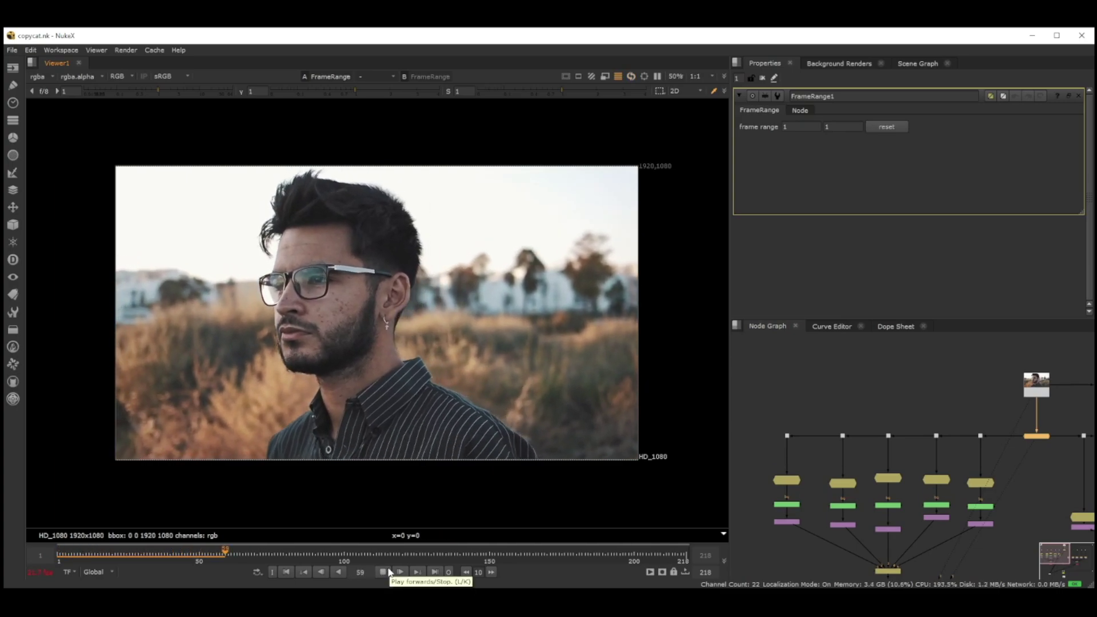
left_click(386, 572)
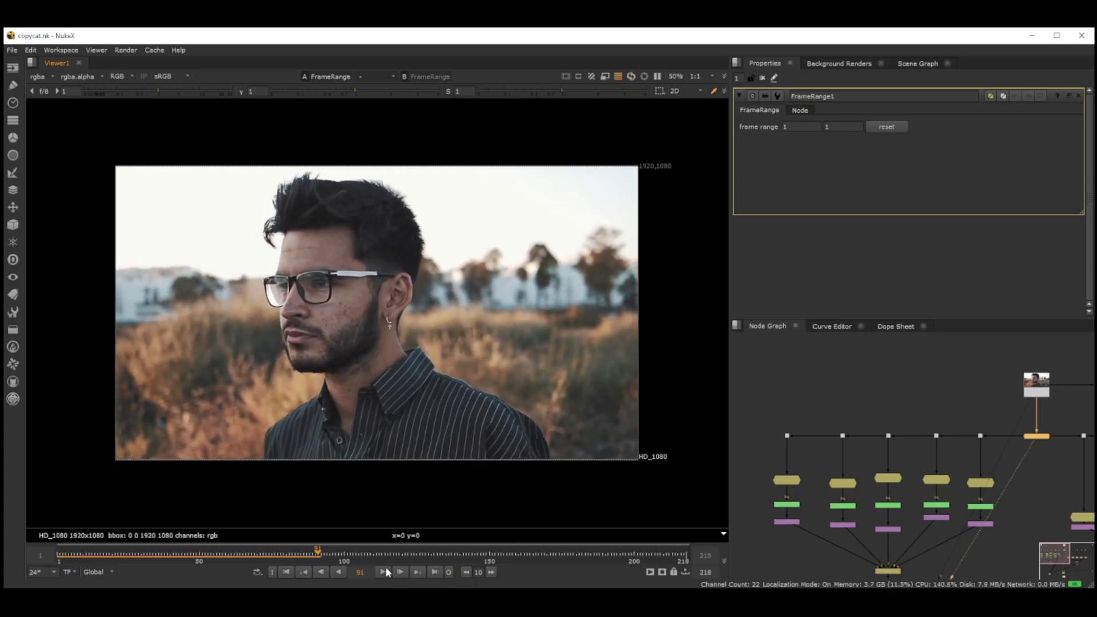
left_click(286, 572)
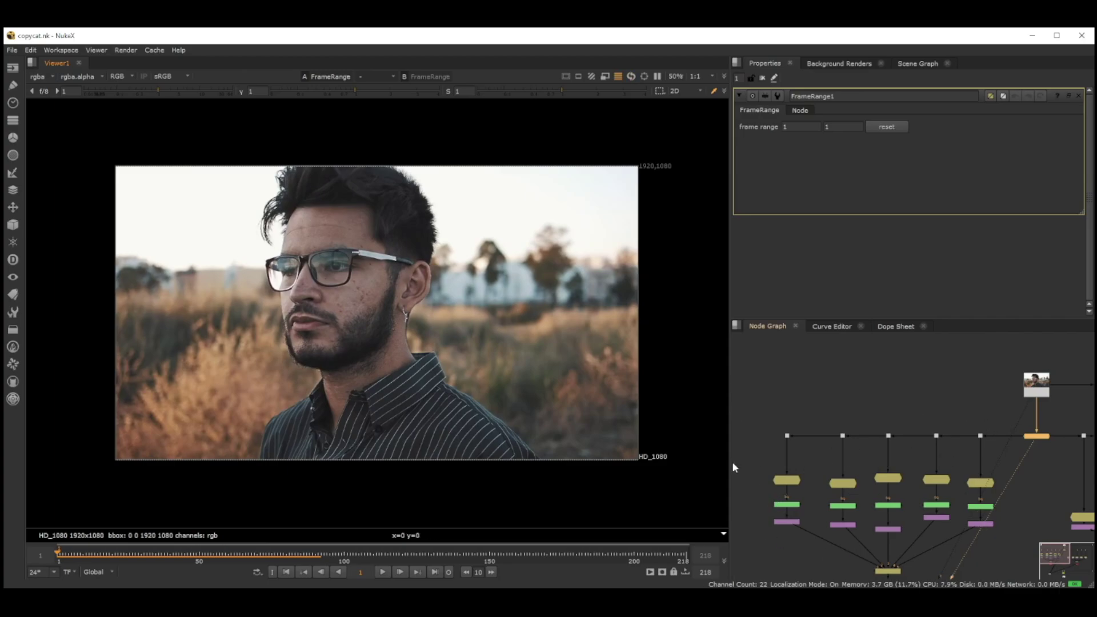
Step: Pan along the row of FrameHold nodes and view FrameHold1 in the Viewer
scroll(1049, 426, "up", 3)
middle_click_drag(1046, 428, 1032, 446)
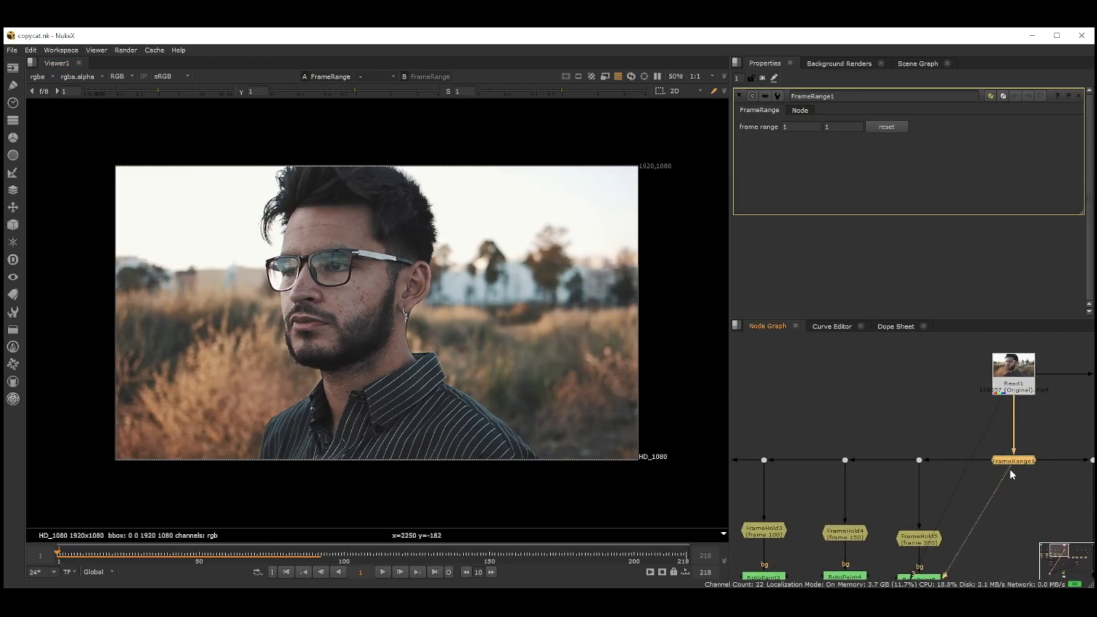
left_click(890, 465)
scroll(889, 465, "down", 2)
middle_click_drag(737, 491, 861, 461)
scroll(859, 458, "up", 3)
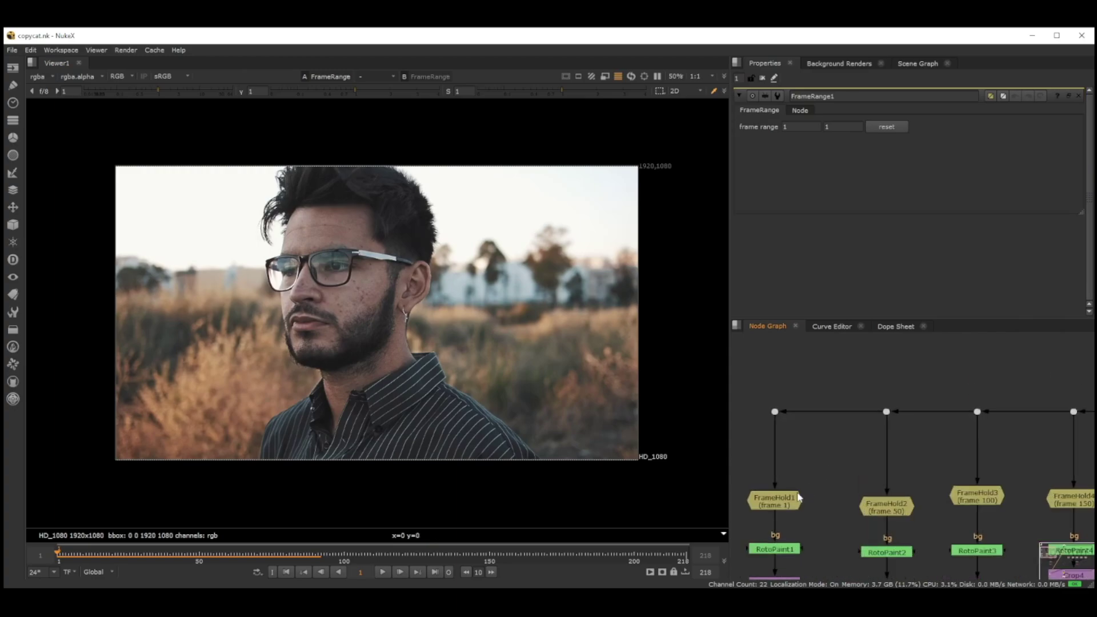
middle_click_drag(1048, 505, 951, 502)
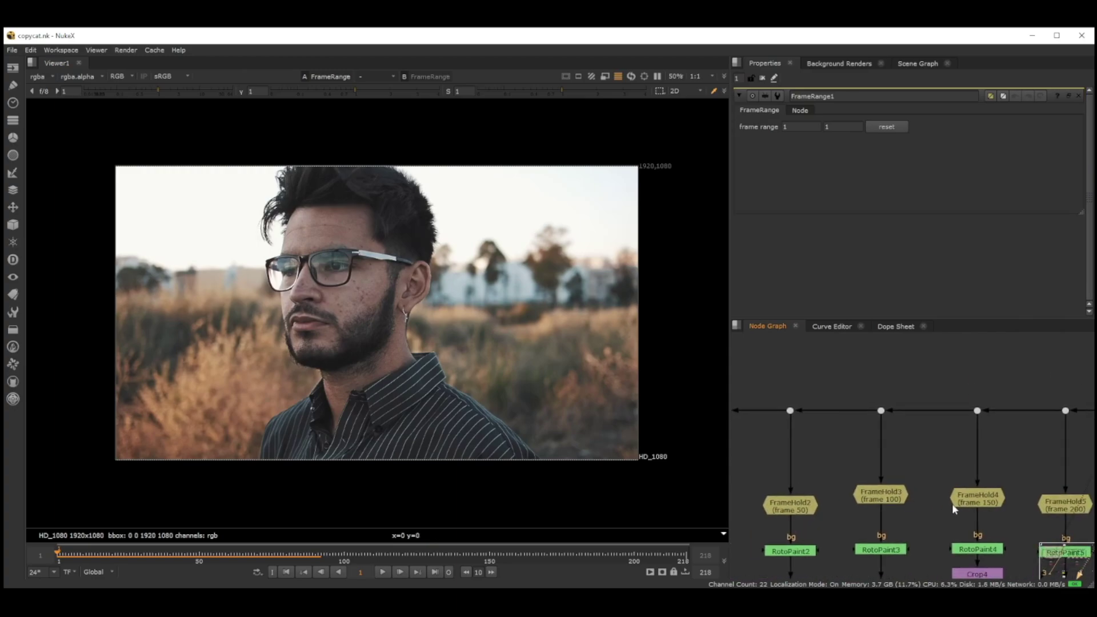
middle_click_drag(1051, 514, 926, 490)
middle_click_drag(817, 486, 1058, 486)
left_click(802, 477)
key("1")
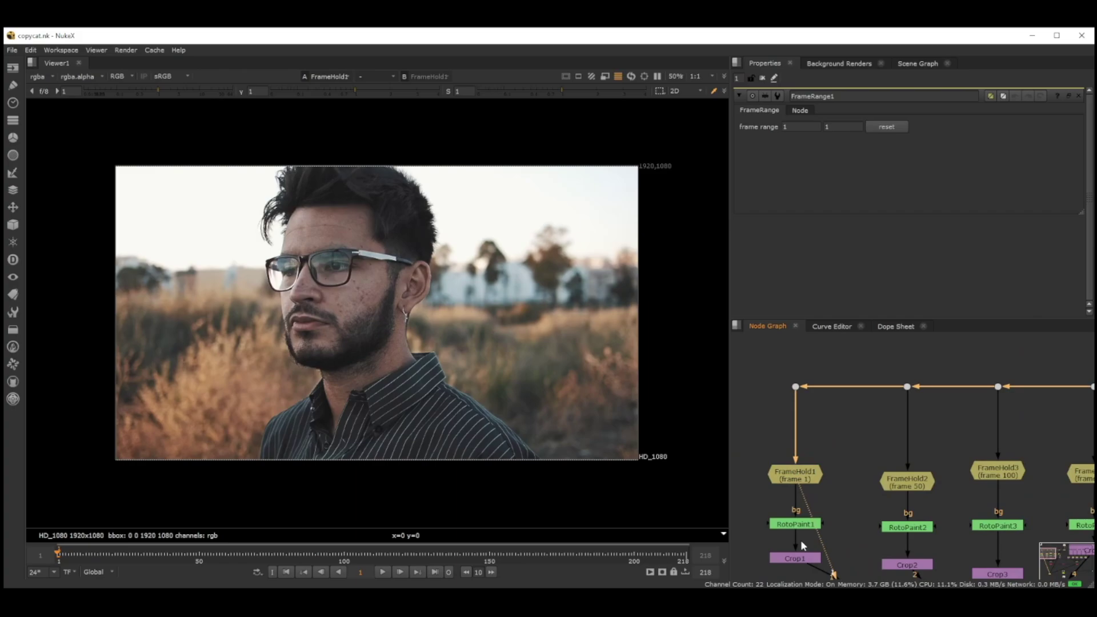
Step: View the cleaned RotoPaint1 and RotoPaint3 frames in turn
scroll(780, 521, "up", 2)
left_click(793, 529)
key("1")
scroll(312, 229, "up", 2)
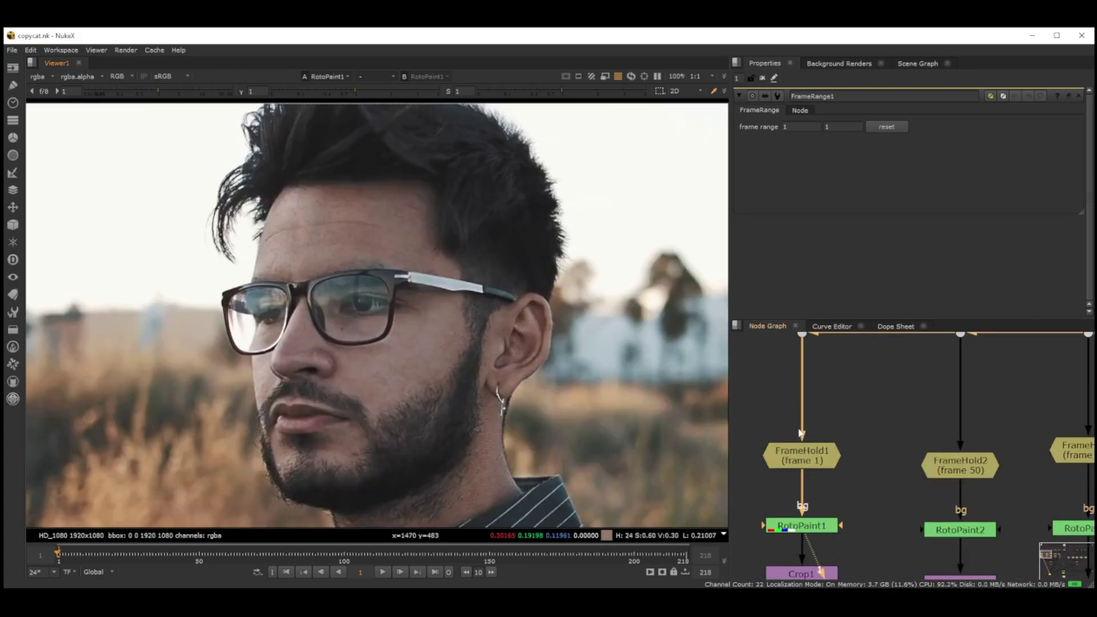
left_click(975, 535)
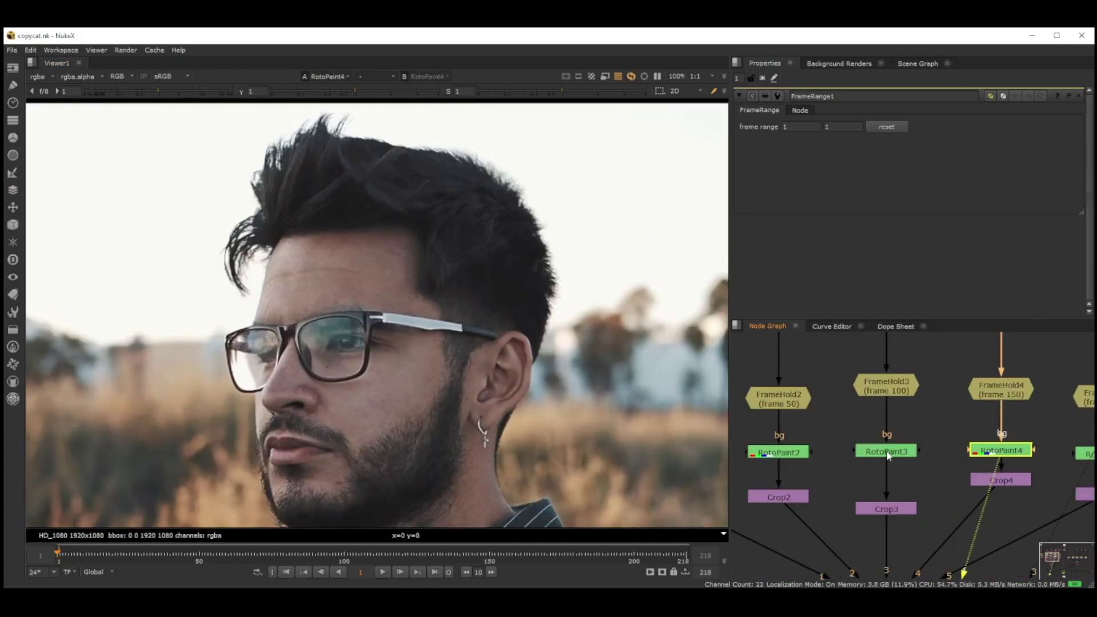
left_click(886, 450)
key("1")
Step: Select RotoPaint5 to inspect it and nudge Crop1 slightly upward
scroll(965, 462, "down", 1)
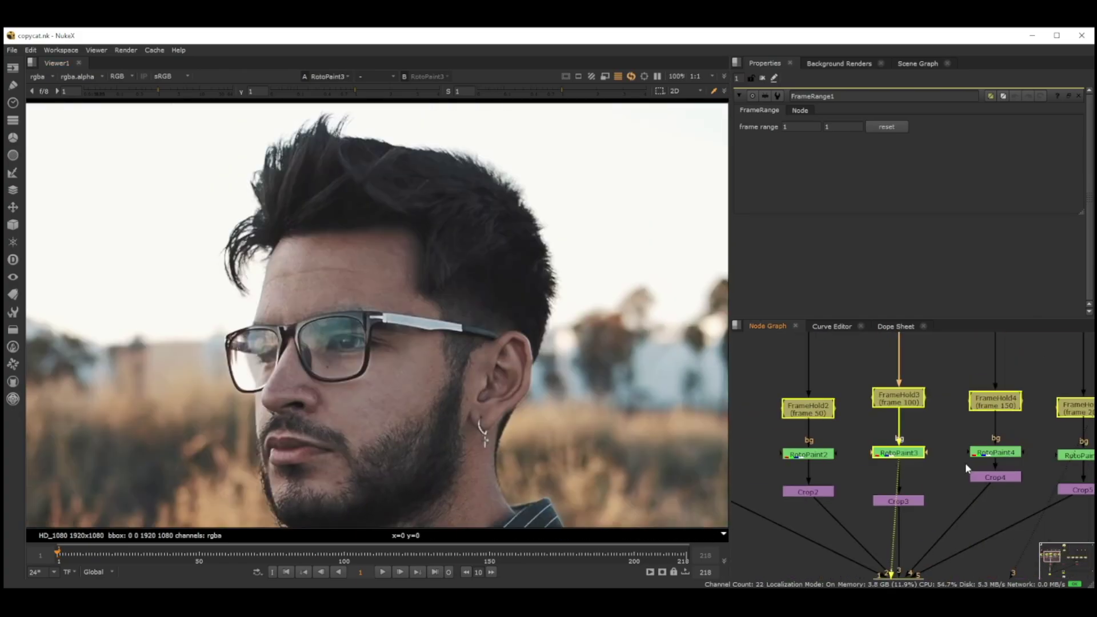
middle_click_drag(964, 463, 881, 443)
left_click(1003, 434)
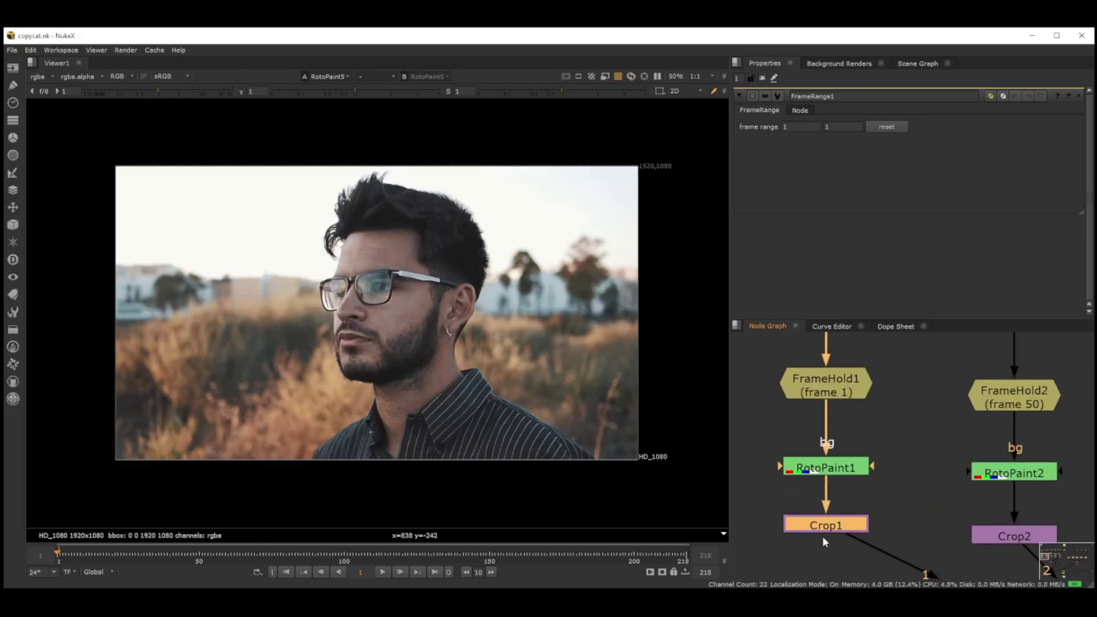
left_click_drag(830, 527, 832, 525)
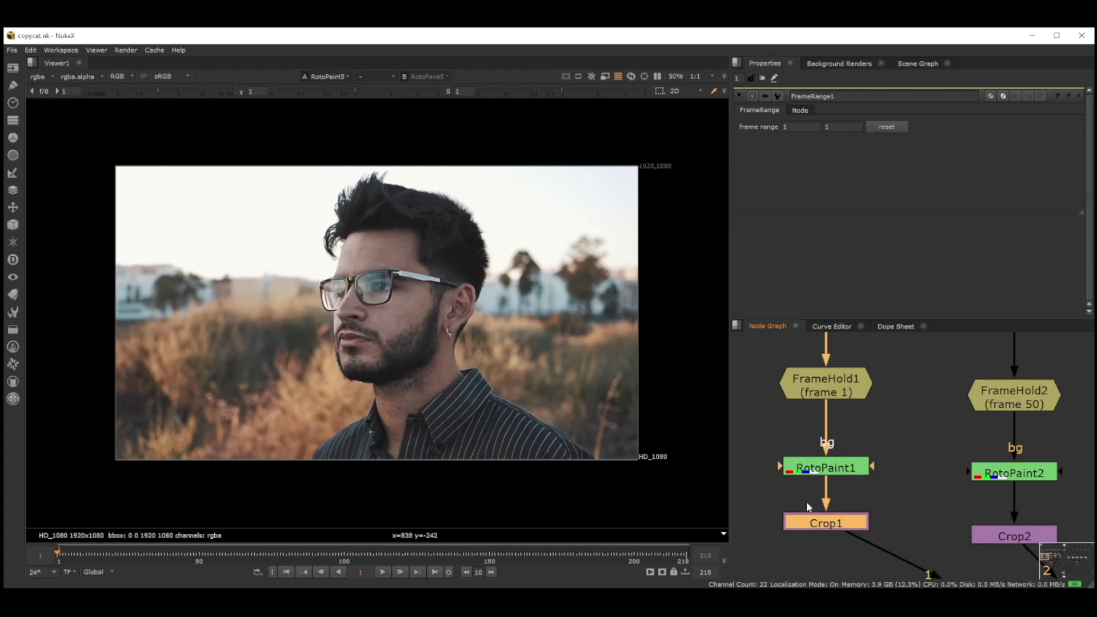
Step: View the first, second, third and fifth face crops in turn
left_click(807, 466)
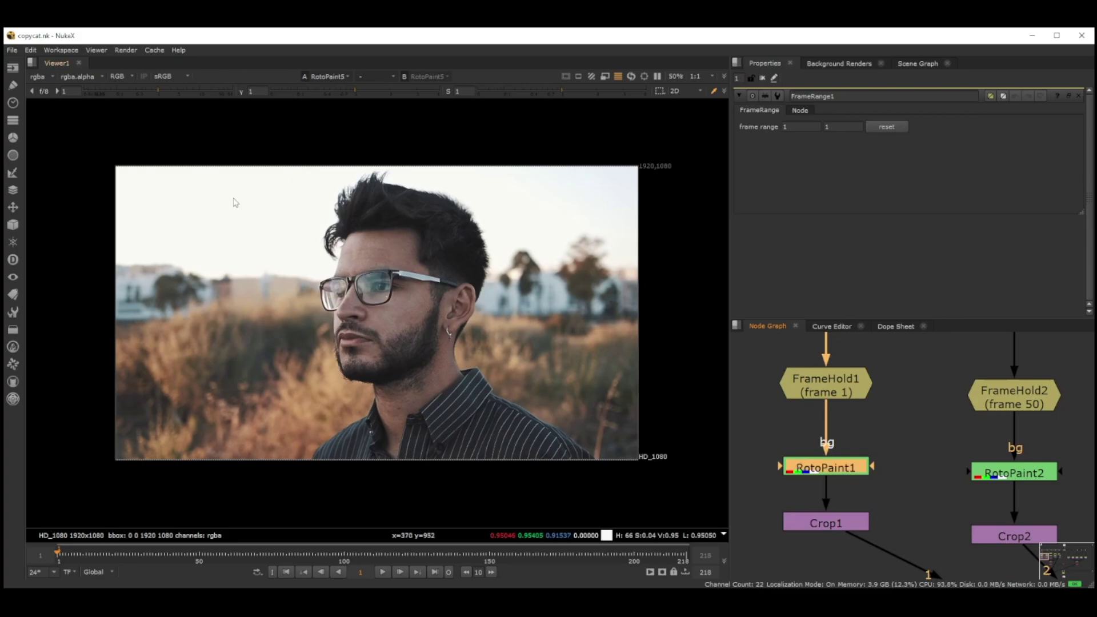
left_click(825, 522)
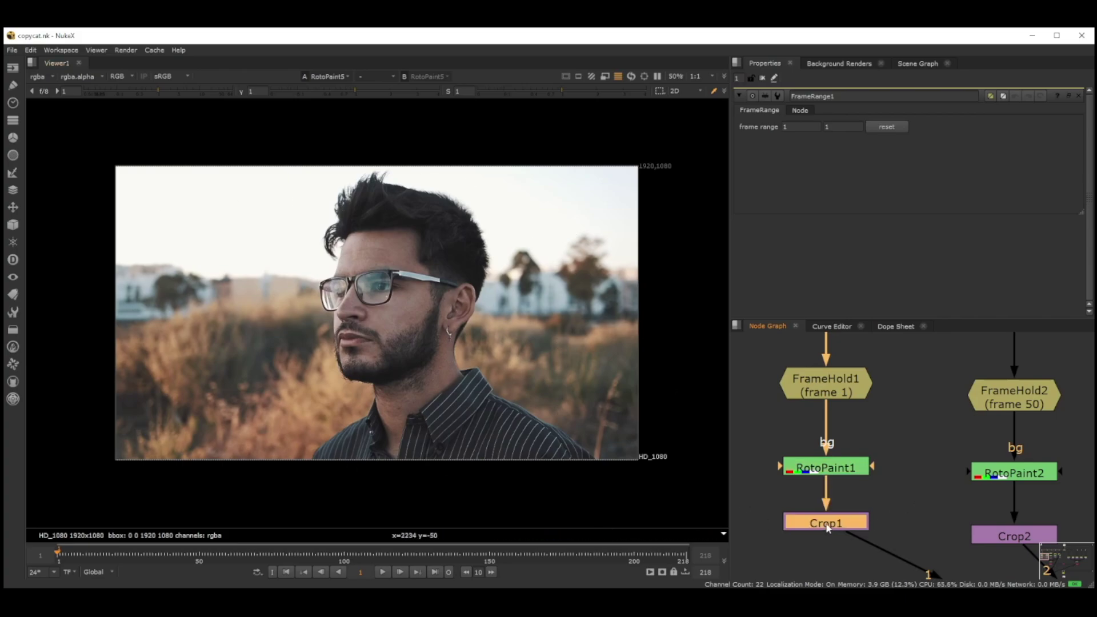
key("1")
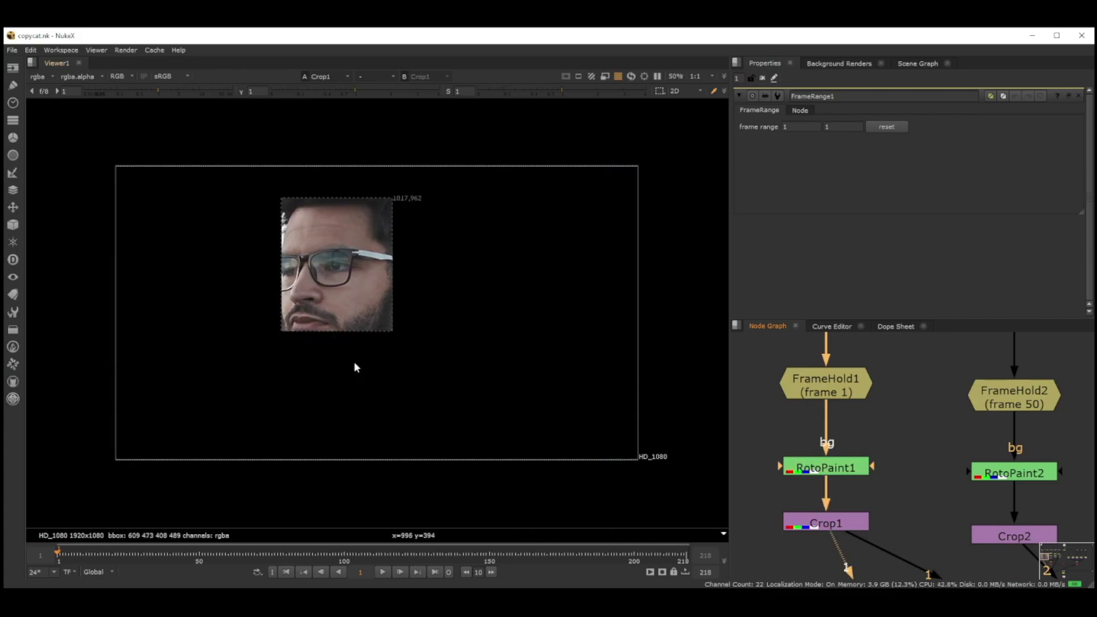
key("2")
left_click(942, 473)
key("1")
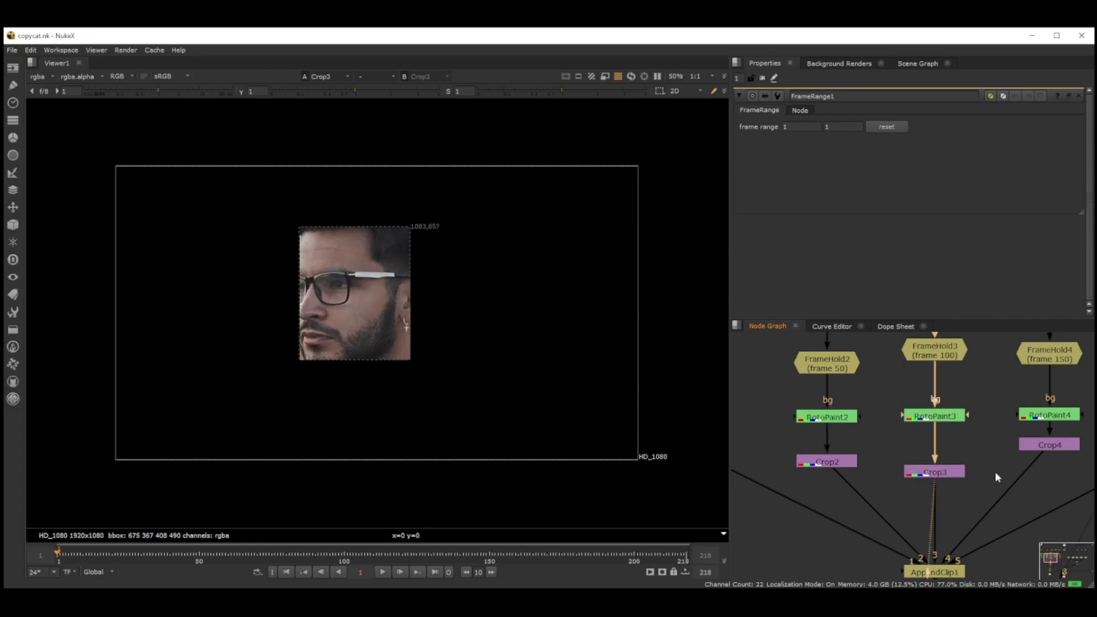
middle_click_drag(1060, 448, 940, 440)
left_click(939, 441)
key("1")
left_click(1037, 452)
key("1")
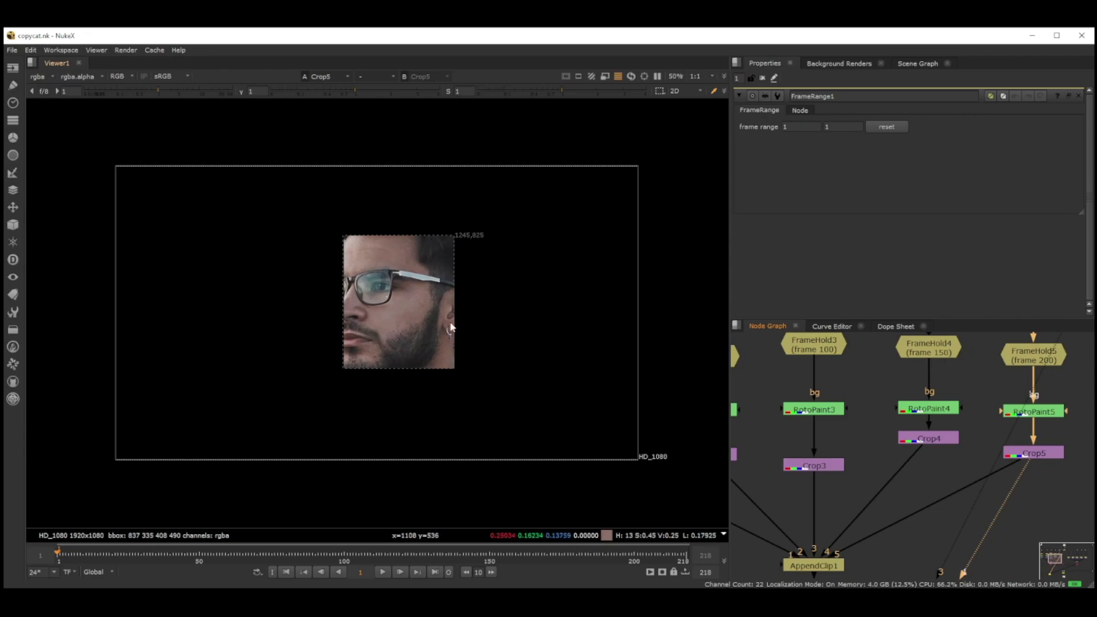
Step: View the first face crop again and reveal the Remove1 and GroundTruth nodes
scroll(866, 455, "down", 3)
left_click(783, 450)
key("1")
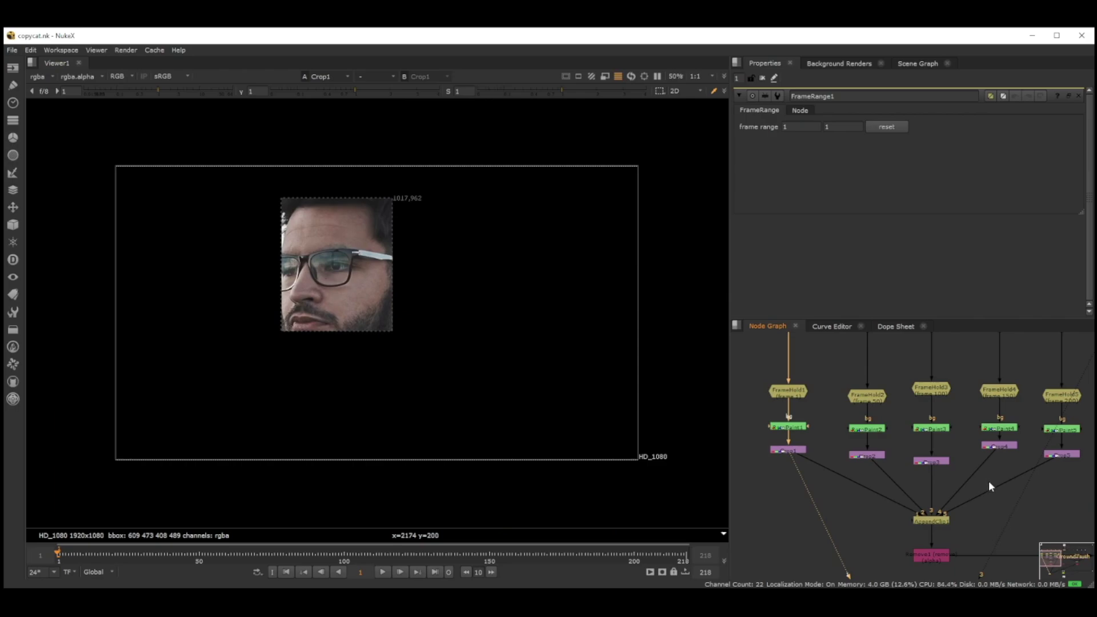
middle_click_drag(989, 482, 960, 473)
scroll(796, 443, "up", 2)
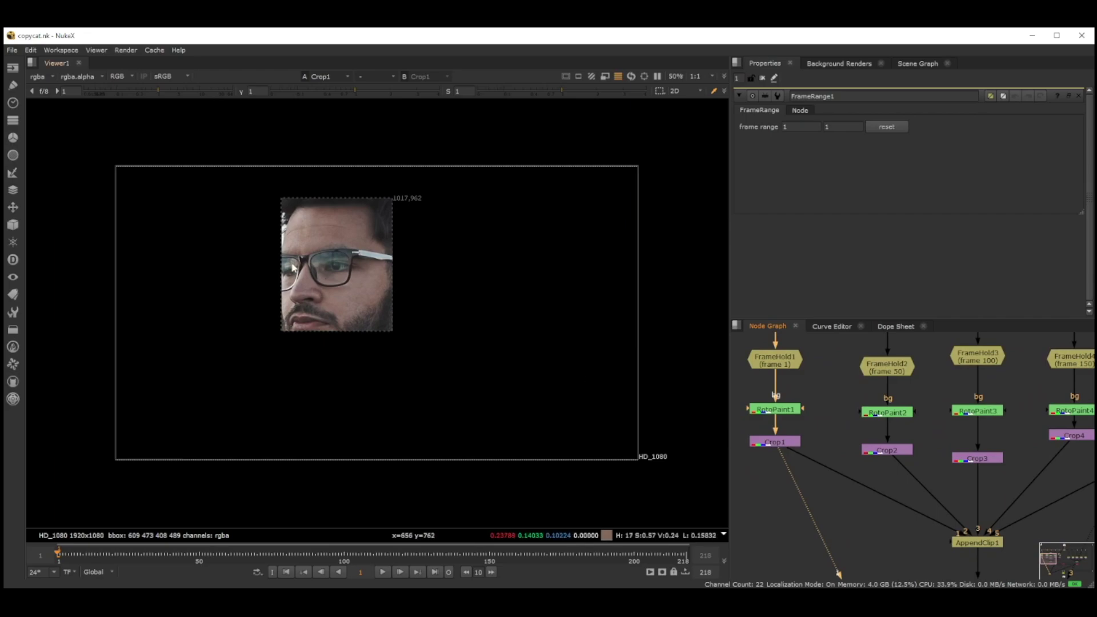
scroll(930, 481, "down", 1)
middle_click_drag(929, 481, 910, 422)
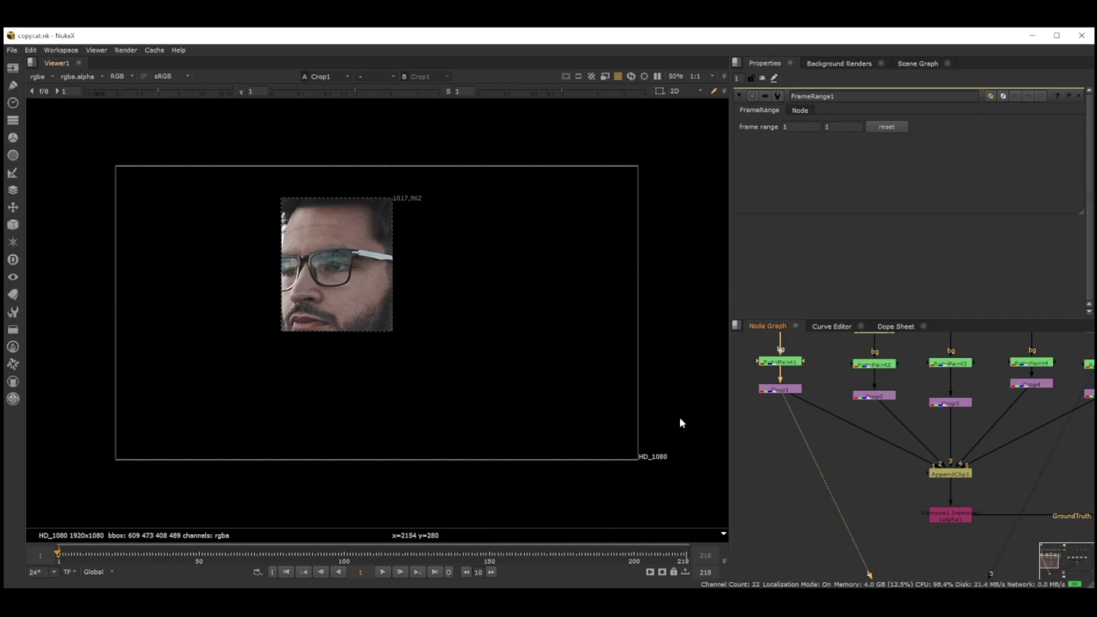
Step: Compare Crop1 with the full RotoPaint1 painted frame, then select AppendClip1
left_click(776, 391)
key("1")
left_click(779, 361)
key("1")
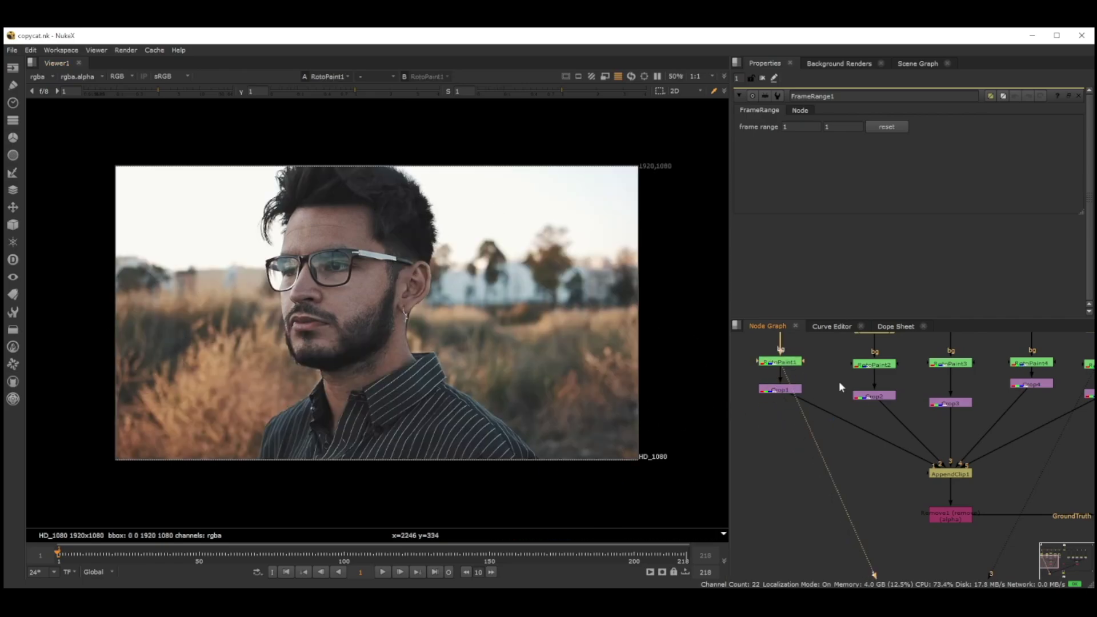
key("Down")
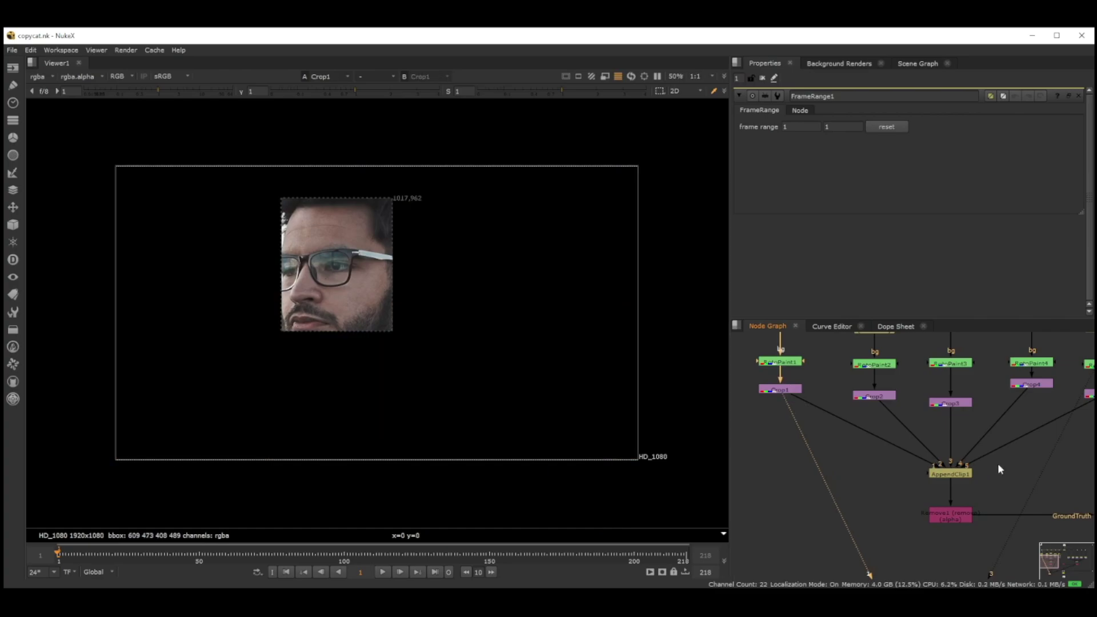
middle_click_drag(998, 463, 920, 457)
scroll(928, 461, "up", 3)
left_click(913, 481)
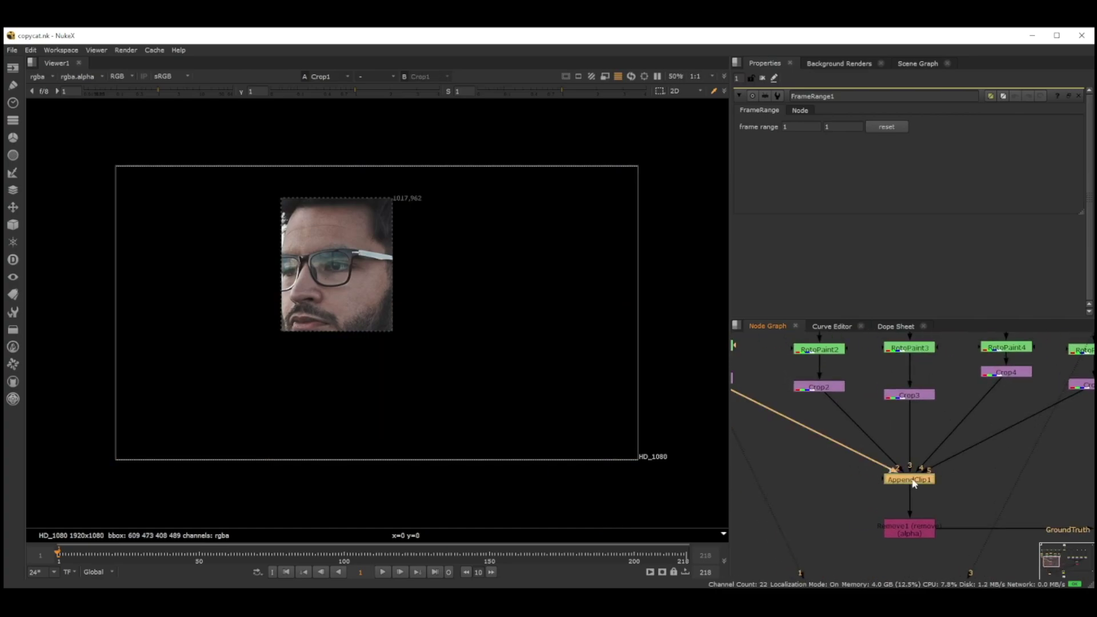
Step: View AppendClip1, open its settings, and set the timeline range to Input
key("1")
double_click(913, 481)
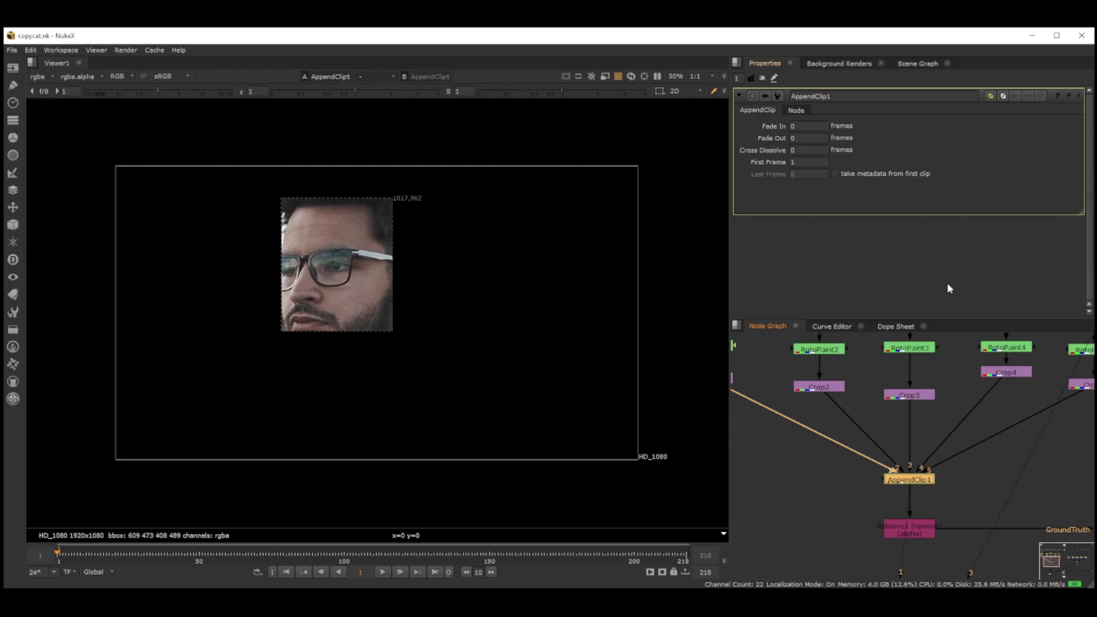
left_click(96, 572)
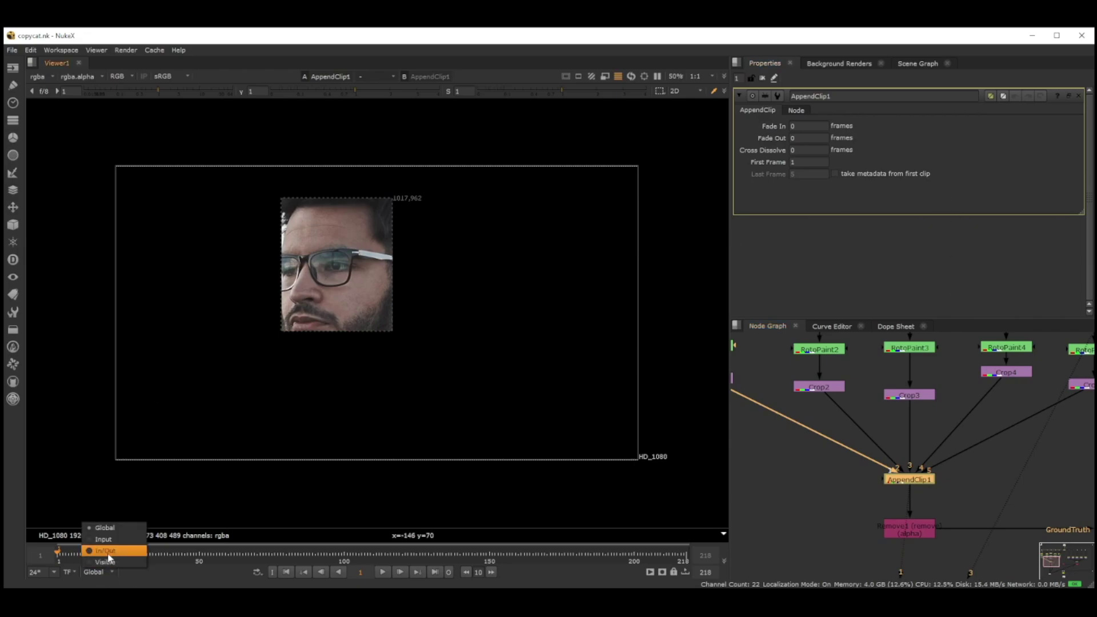
left_click(99, 533)
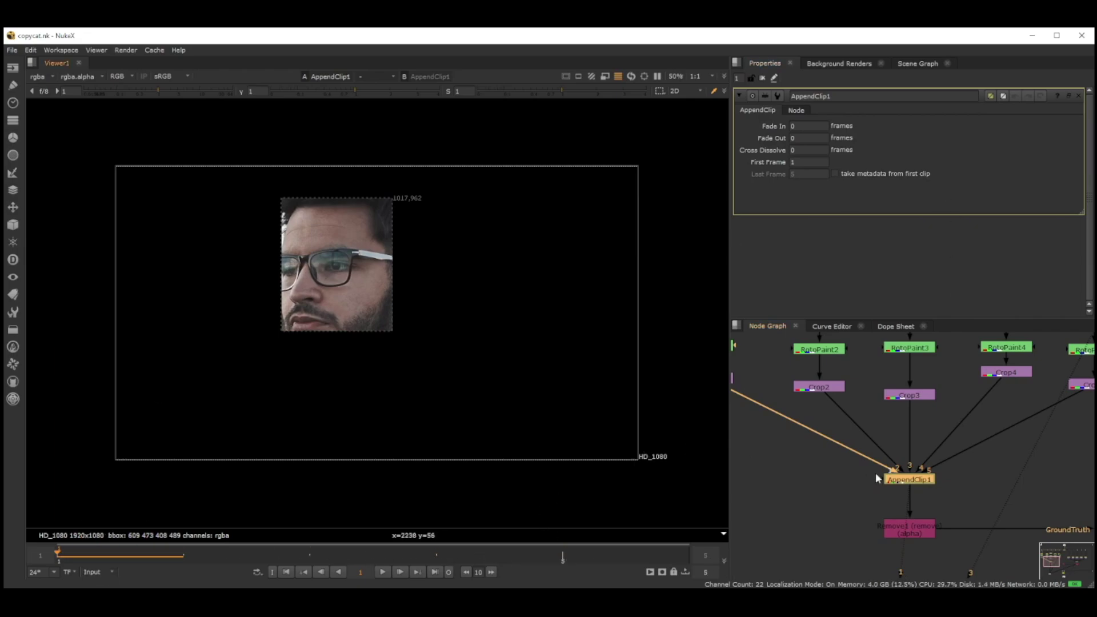
Step: Open FrameRange1's settings and scrub the appended clip from frame 5 back to 1
scroll(889, 433, "down", 4)
middle_click_drag(948, 369, 941, 392)
scroll(940, 392, "up", 3)
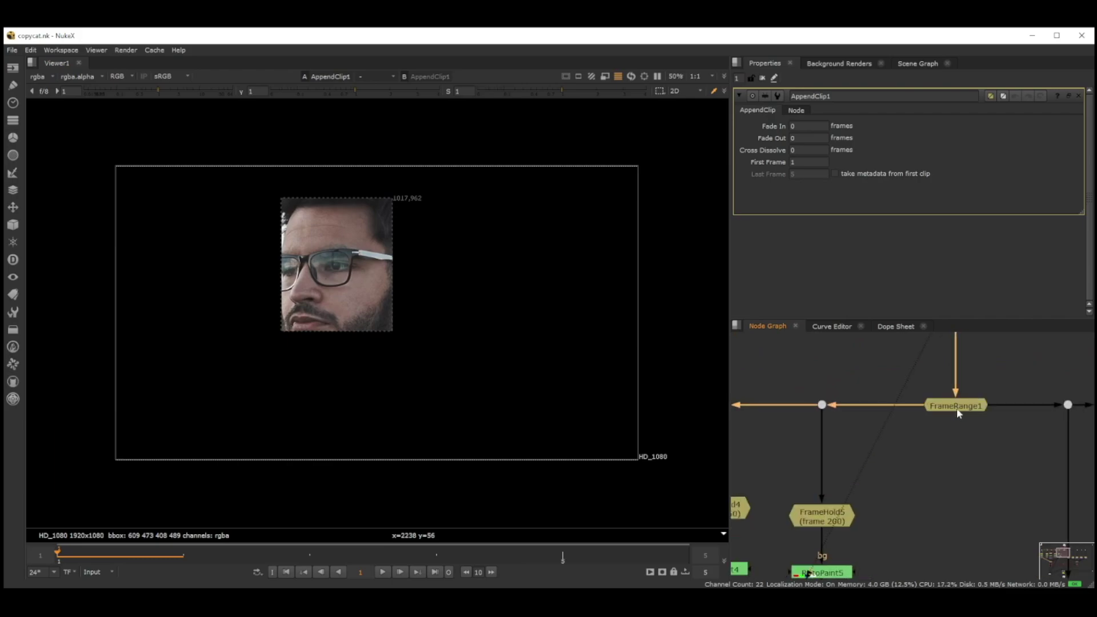
double_click(953, 407)
scroll(946, 379, "down", 3)
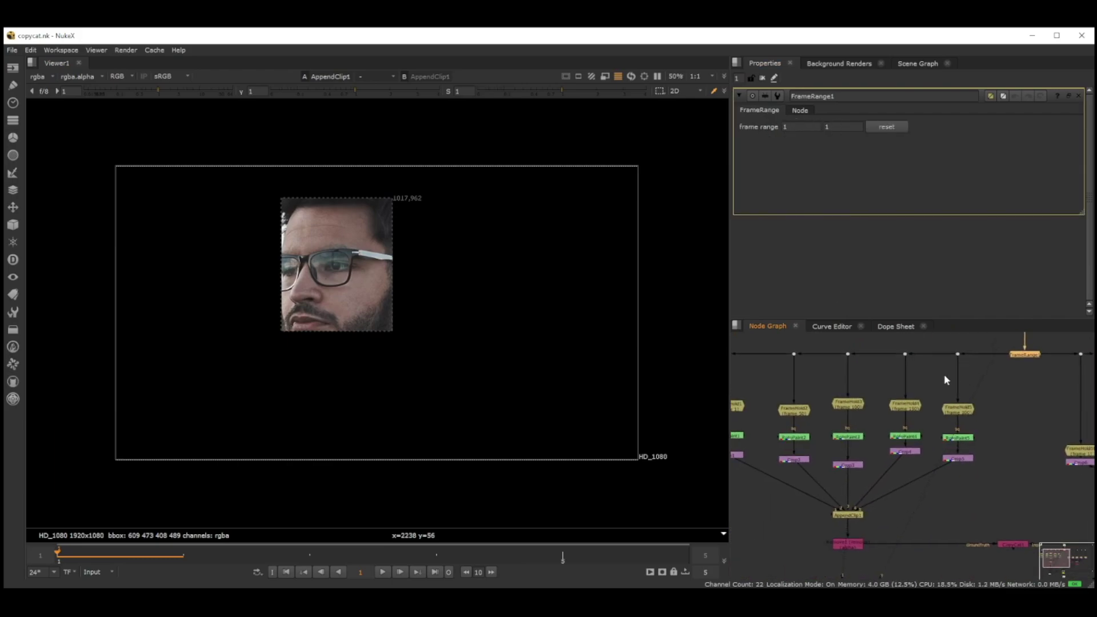
scroll(916, 481, "up", 4)
left_click(526, 557)
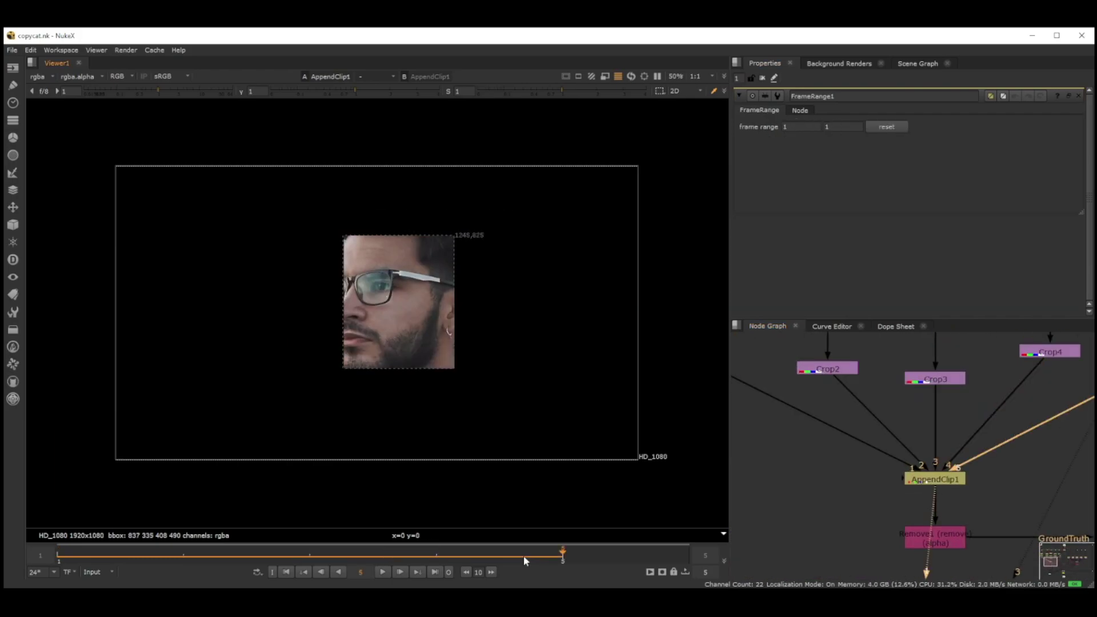
left_click_drag(600, 557, 88, 559)
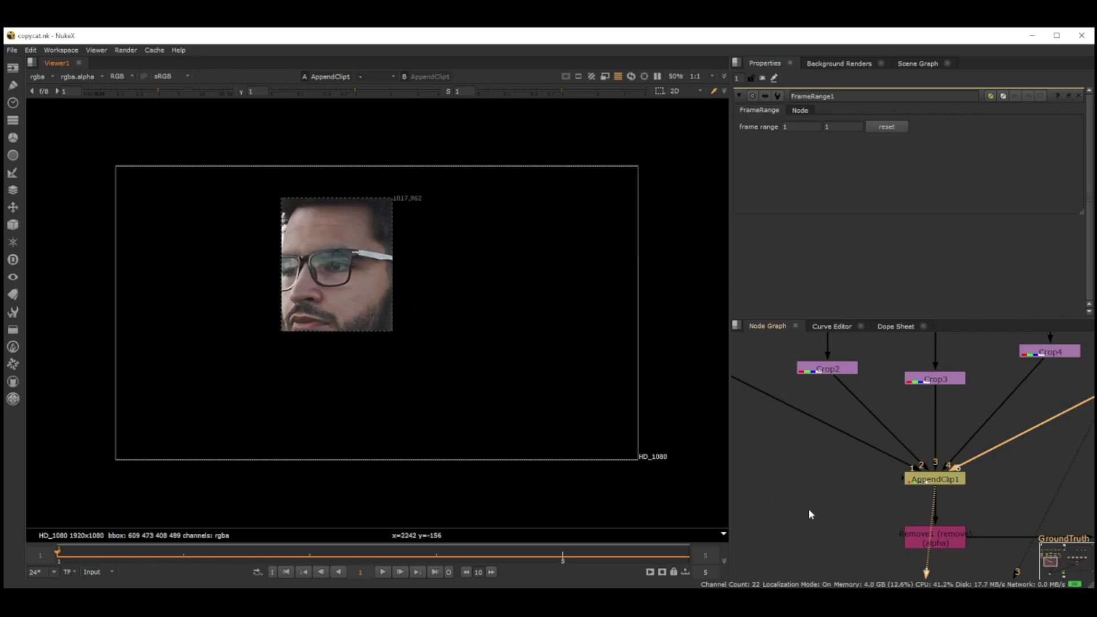
Step: Show the alpha-removed Remove1 output in the Viewer
scroll(894, 464, "down", 3)
middle_click_drag(969, 450, 886, 470)
scroll(891, 480, "up", 4)
left_click(917, 492)
key("1")
left_click(828, 465)
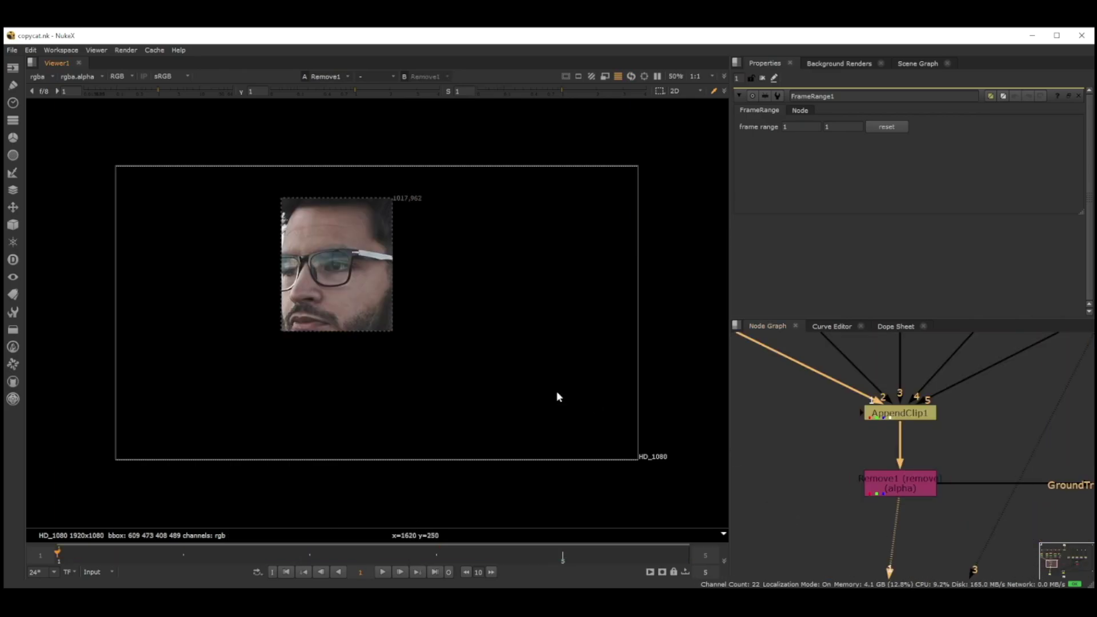
Step: Display the alpha channel, open Remove1's settings, and select the FrameHold, RotoPaint and Crop branches
key("a")
double_click(916, 481)
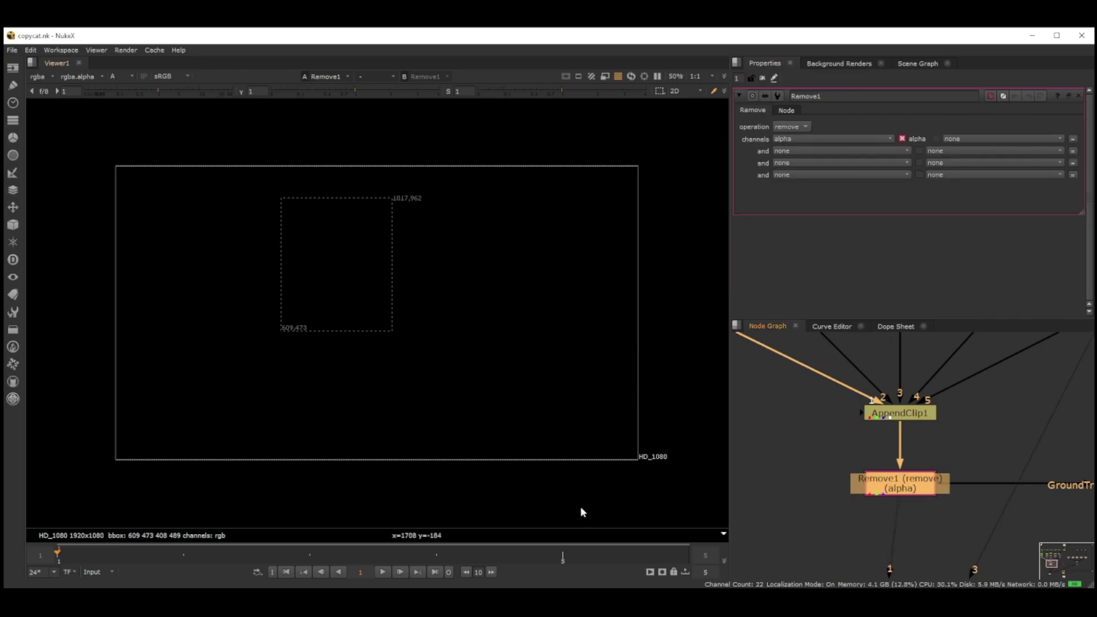
scroll(797, 503, "down", 6)
middle_click_drag(845, 434, 877, 491)
left_click_drag(757, 437, 951, 505)
scroll(903, 473, "up", 4)
scroll(1024, 454, "down", 1)
Step: Bring the second crop tree into view and view its first face crop
middle_click_drag(1024, 454, 944, 412)
scroll(856, 428, "up", 5)
scroll(944, 417, "down", 3)
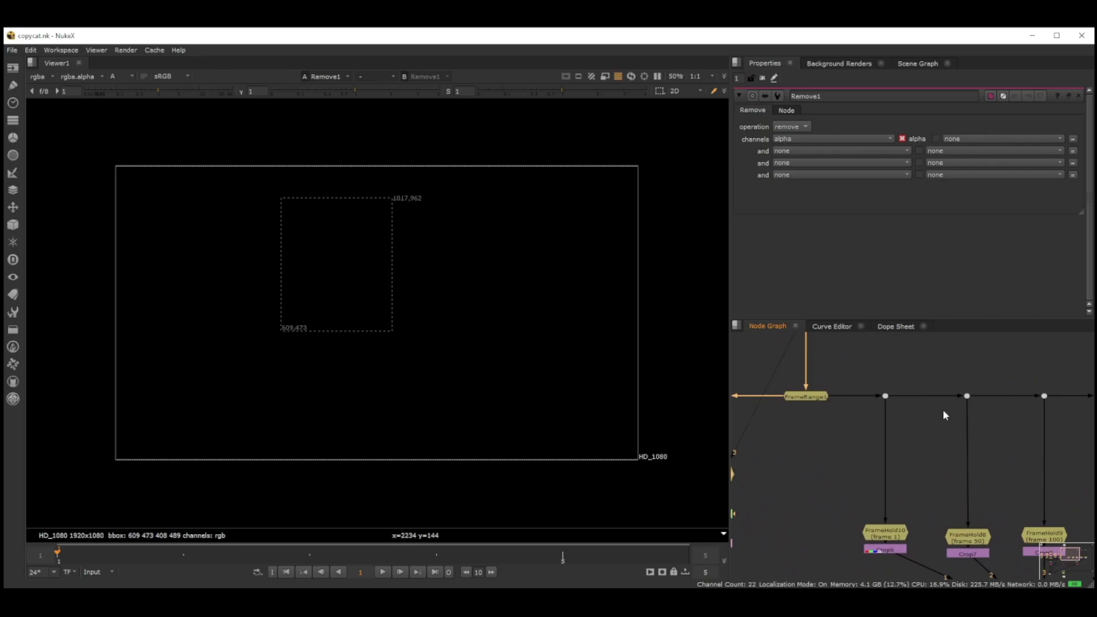
middle_click_drag(848, 501, 1084, 406)
scroll(791, 455, "down", 1)
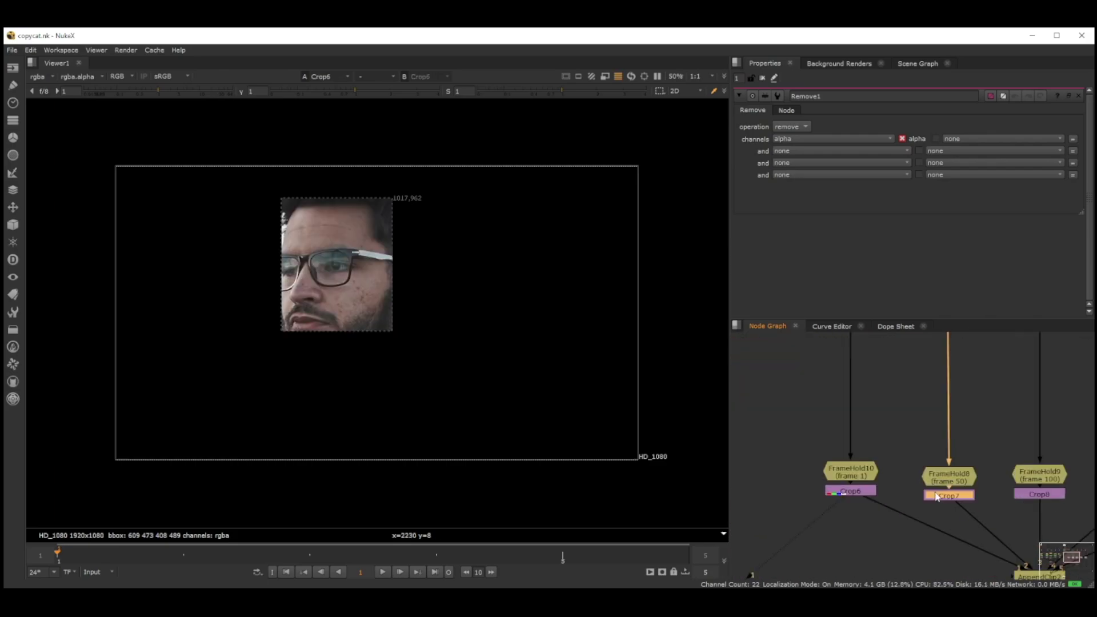
key("1")
scroll(914, 474, "down", 2)
Step: View the Crop8, Crop9 and Crop10 face crops and select AppendClip2
left_click(936, 459)
key("1")
left_click(1019, 459)
key("1")
left_click(1078, 462)
key("1")
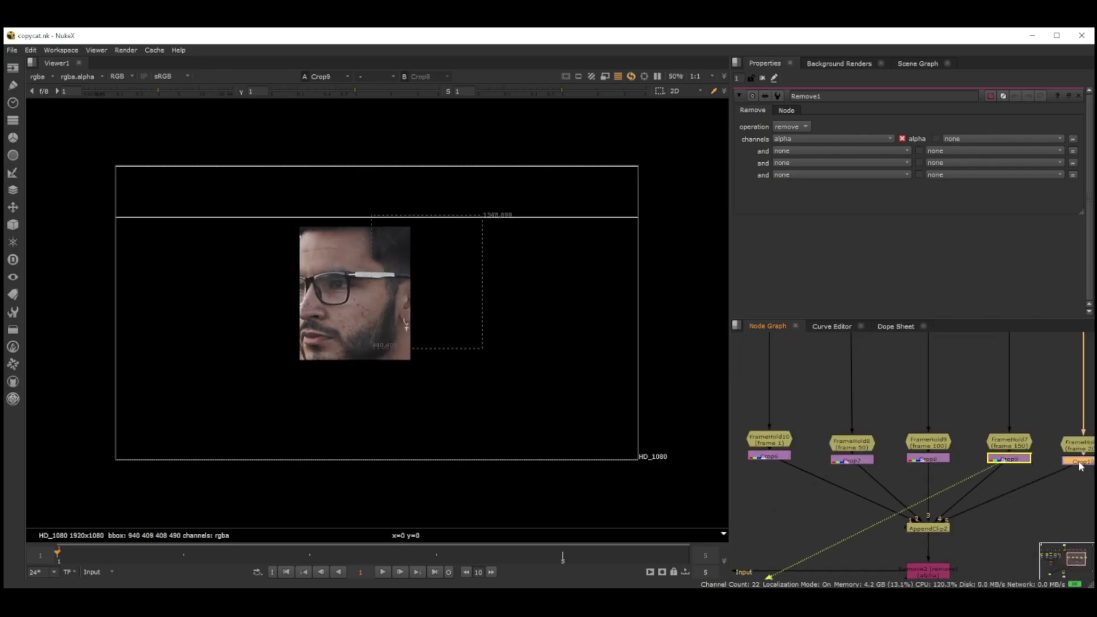
left_click(932, 528)
key("1")
key("1")
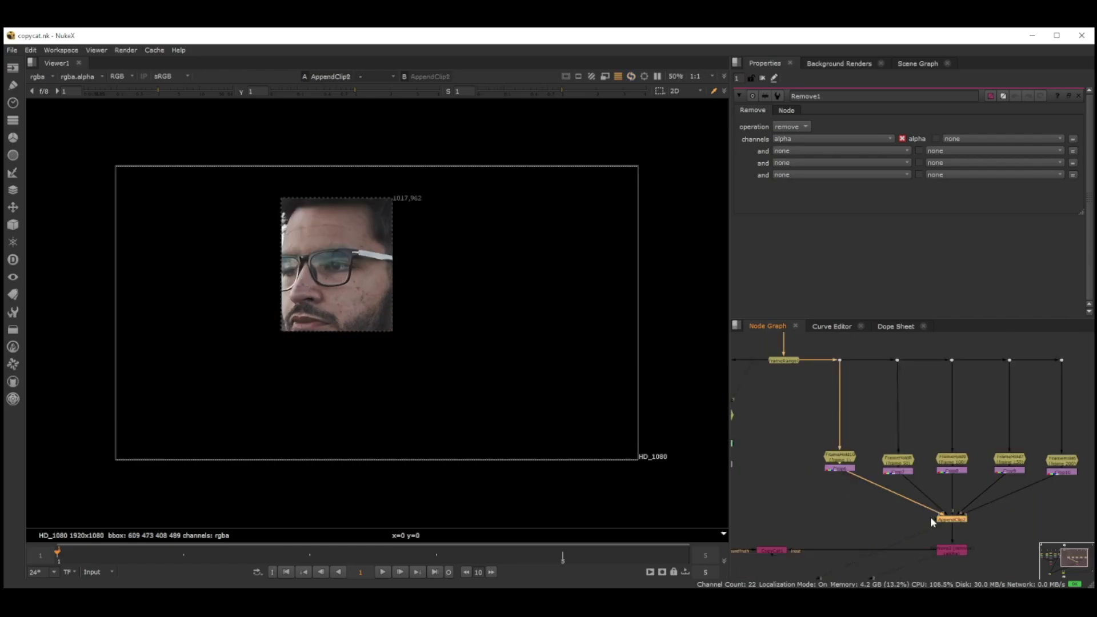
scroll(934, 508, "down", 4)
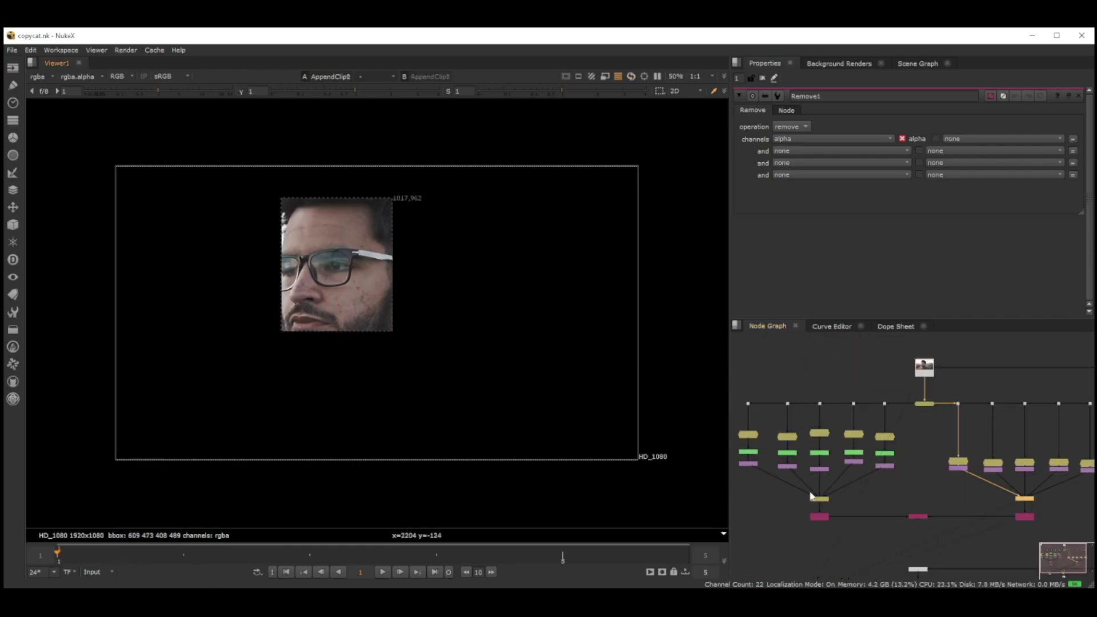
Step: Flip the Viewer between painted Crop1 and unpainted Crop6 to compare them
left_click(748, 465)
key("1")
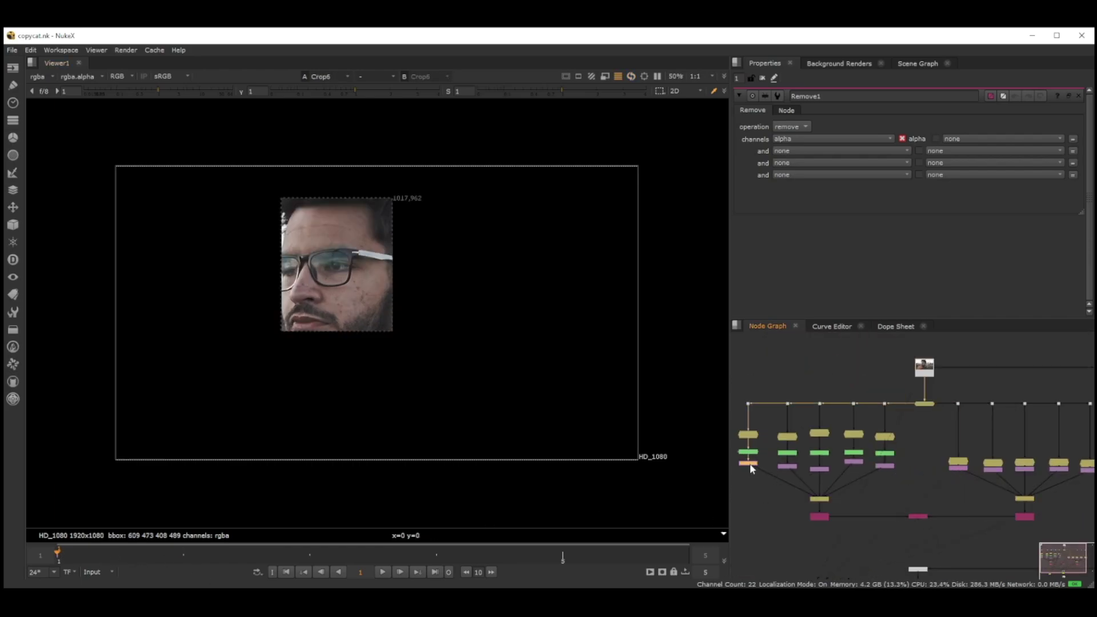
key("2")
key("1")
key("2")
key("1")
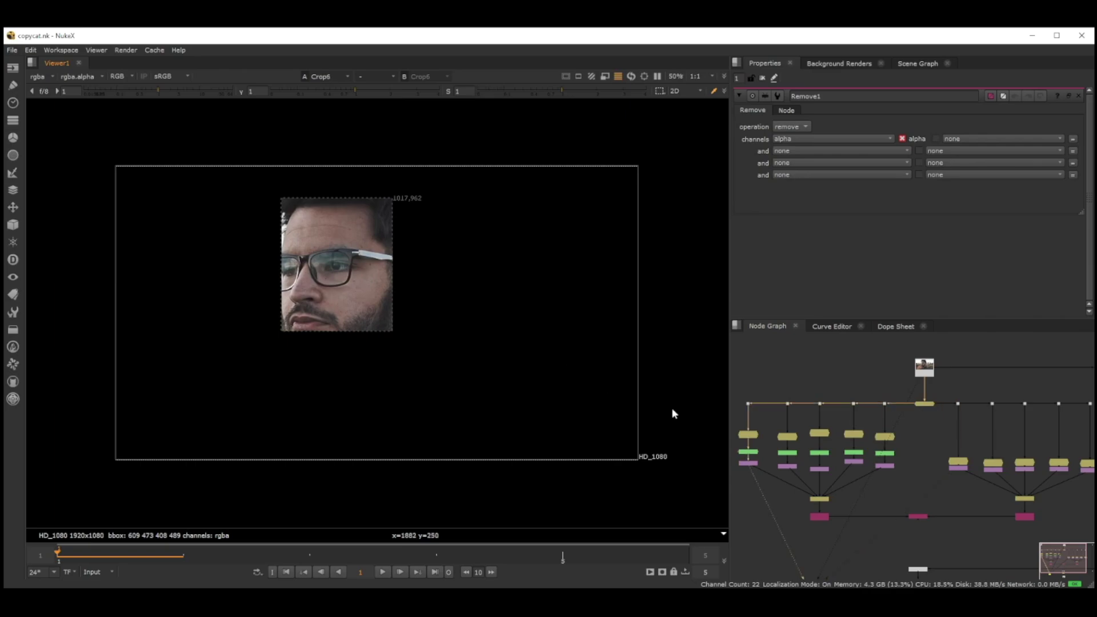
key("2")
Step: View the second appended clip from AppendClip2
middle_click_drag(990, 512, 903, 507)
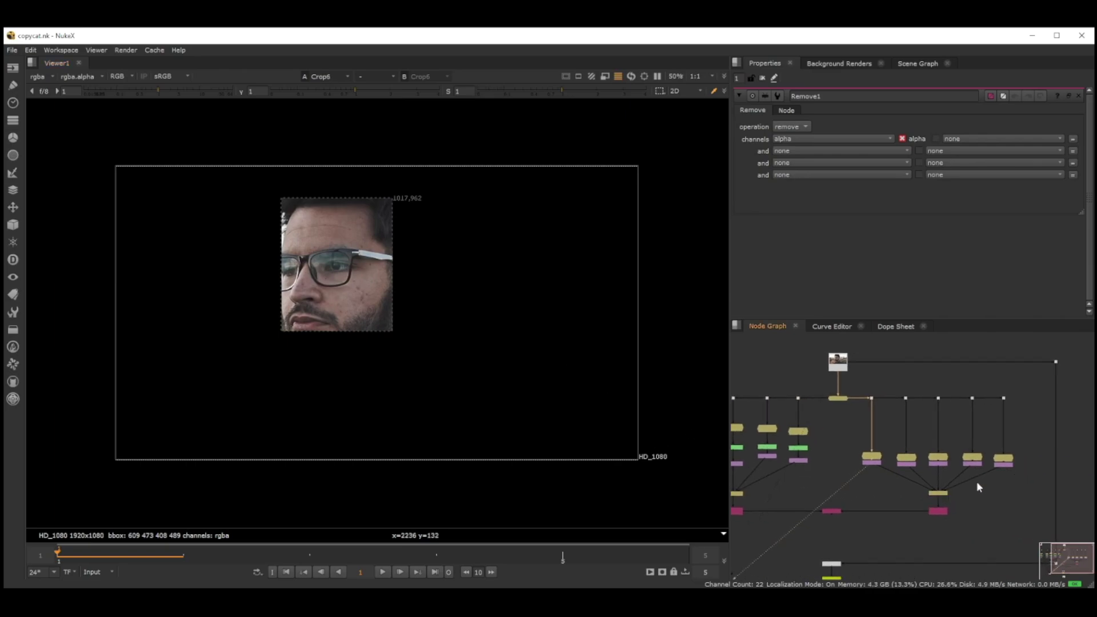
scroll(896, 465, "up", 2)
scroll(895, 463, "up", 1)
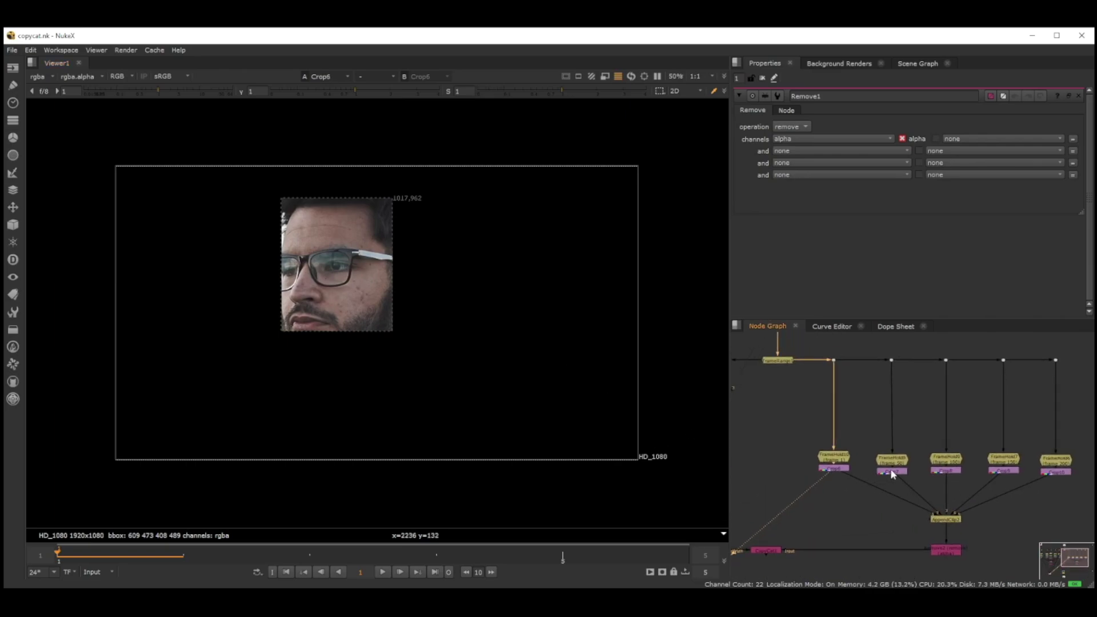
left_click(936, 519)
key("1")
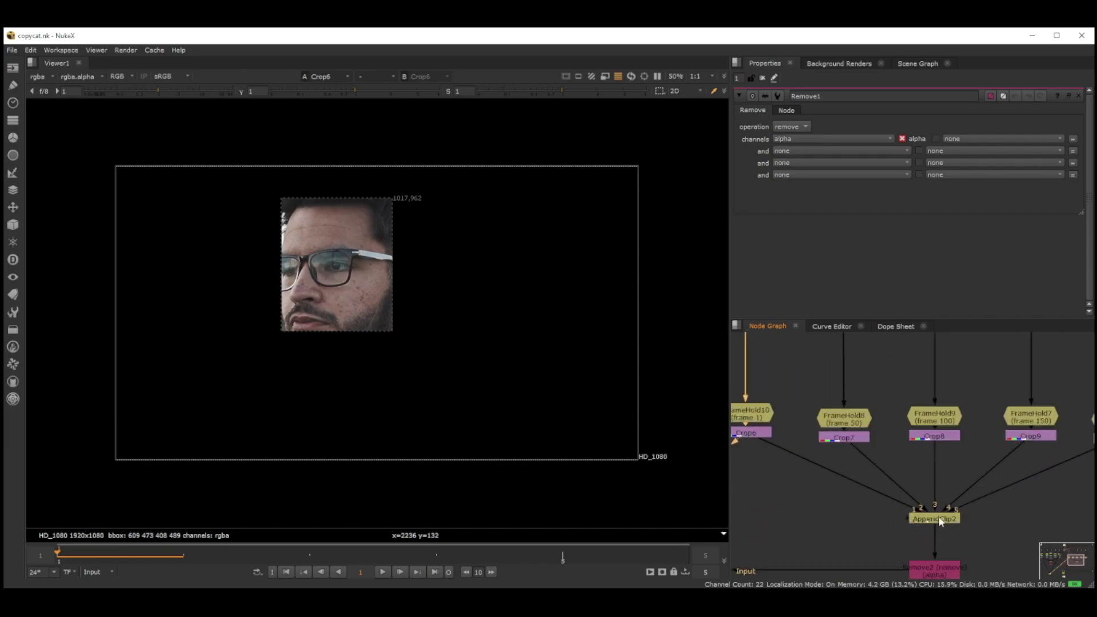
middle_click_drag(815, 361, 765, 356)
Step: Bring Remove2 and CopyCat1 into view and show Remove2's output in the Viewer
scroll(945, 468, "down", 3)
middle_click_drag(937, 430, 1092, 398)
scroll(1027, 465, "down", 1)
scroll(1039, 475, "up", 3)
scroll(1077, 491, "up", 4)
middle_click_drag(1076, 491, 1051, 494)
left_click(928, 486)
key("1")
scroll(918, 499, "down", 2)
Step: Select CopyCat1, then pan the node graph left to survey the tree
scroll(894, 497, "up", 2)
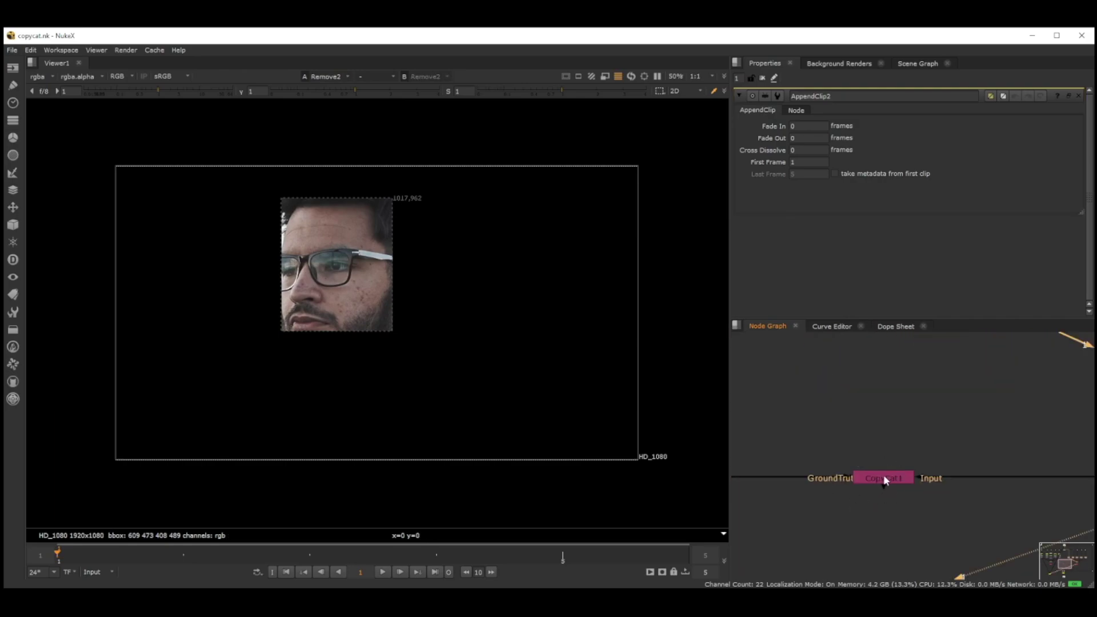
scroll(883, 478, "down", 3)
scroll(882, 478, "up", 3)
left_click(883, 479)
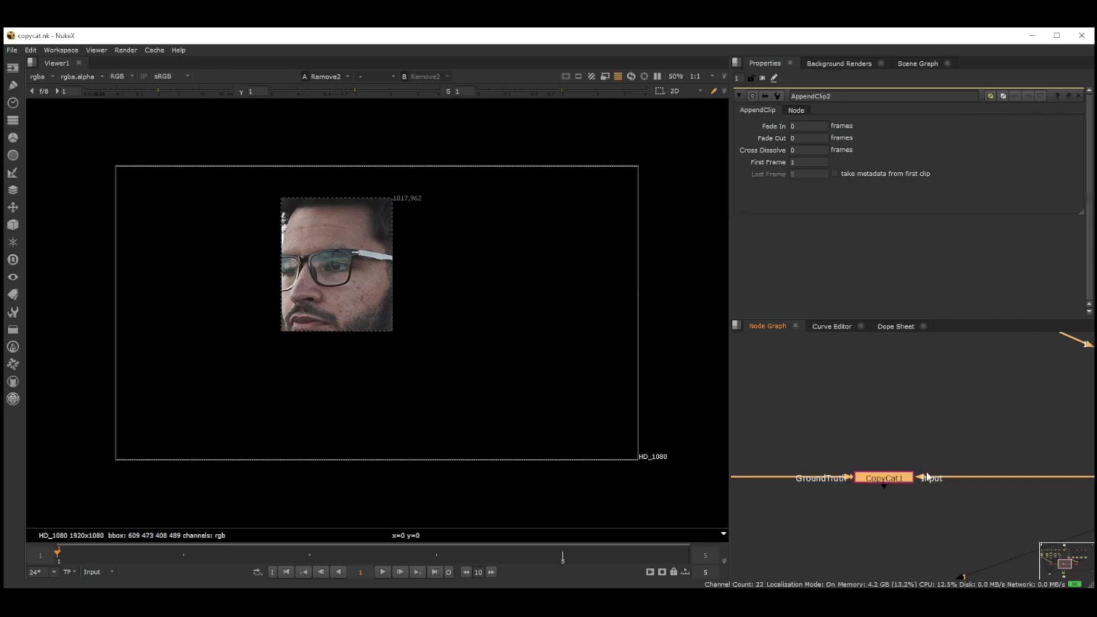
scroll(1007, 417, "down", 3)
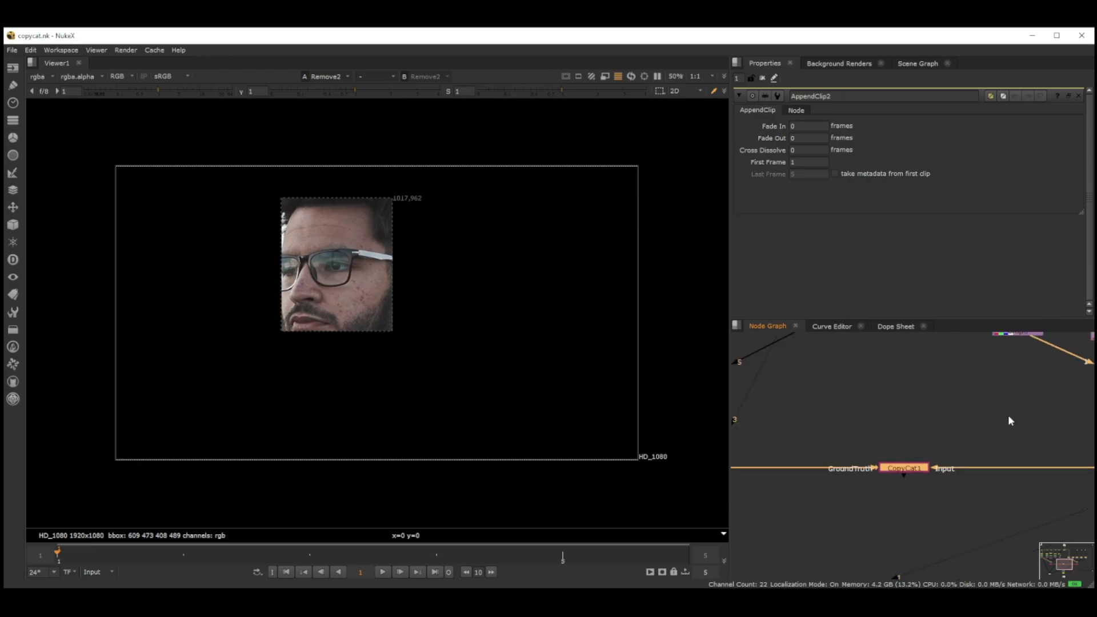
middle_click_drag(1081, 412, 999, 416)
left_click(1071, 459)
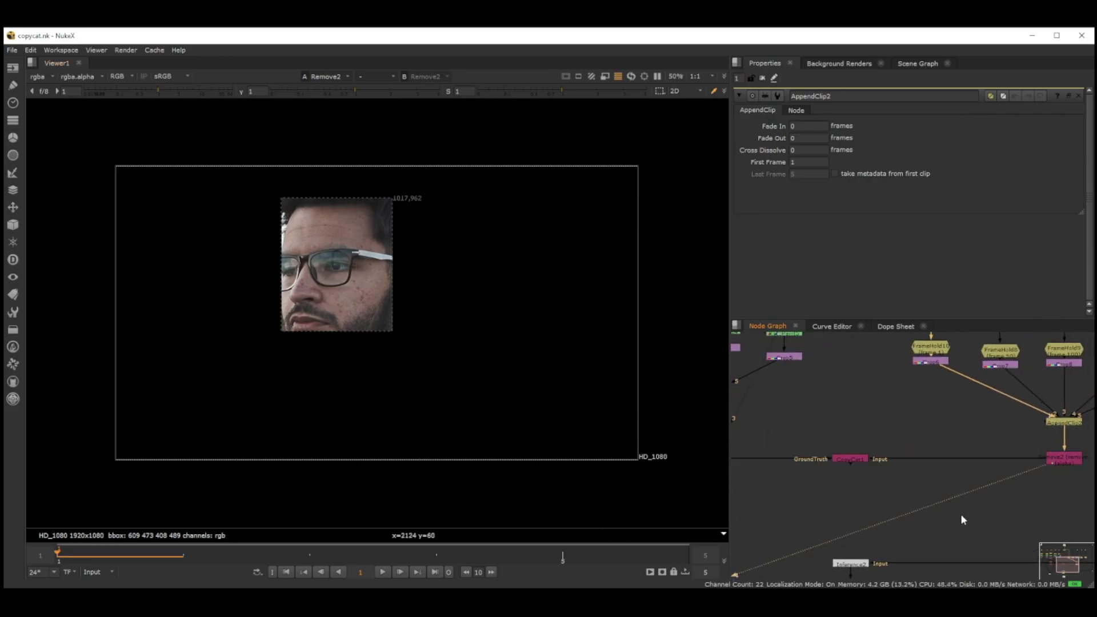
Step: View Remove1 in the viewer, then open CopyCat1's training settings
scroll(940, 485, "down", 1)
middle_click_drag(850, 468, 967, 493)
scroll(916, 486, "up", 4)
scroll(902, 490, "down", 3)
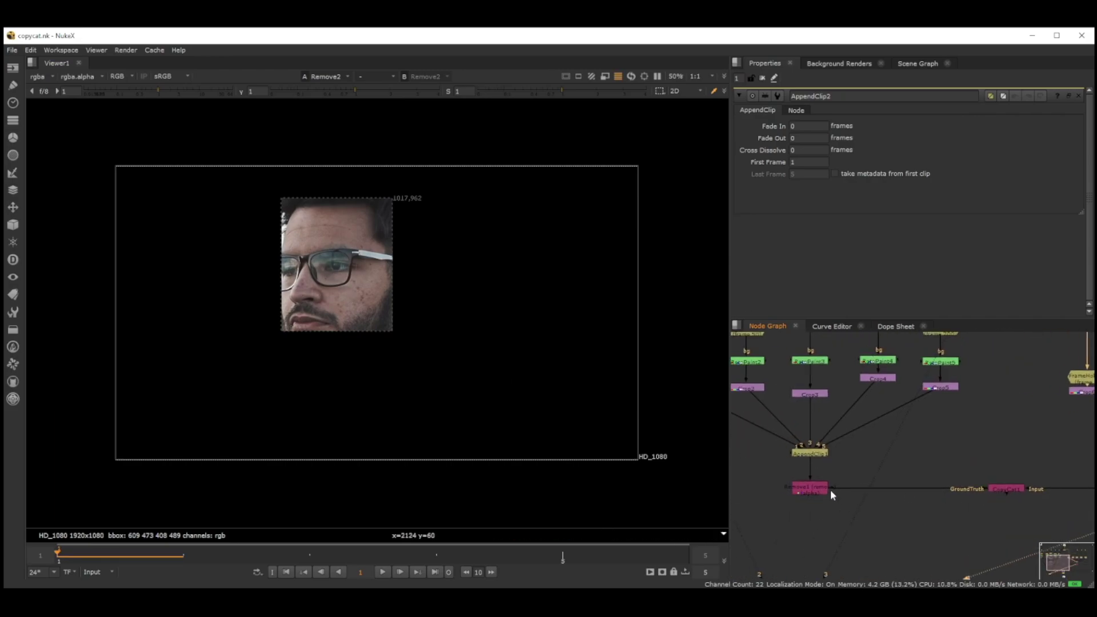
scroll(826, 489, "up", 3)
left_click(797, 492)
key("1")
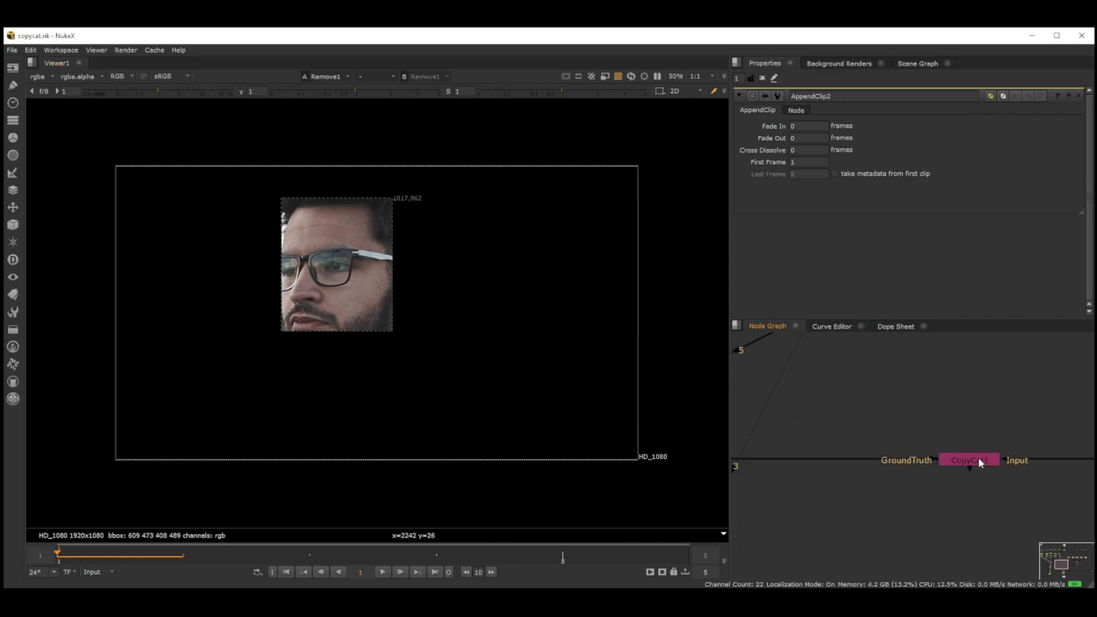
double_click(978, 458)
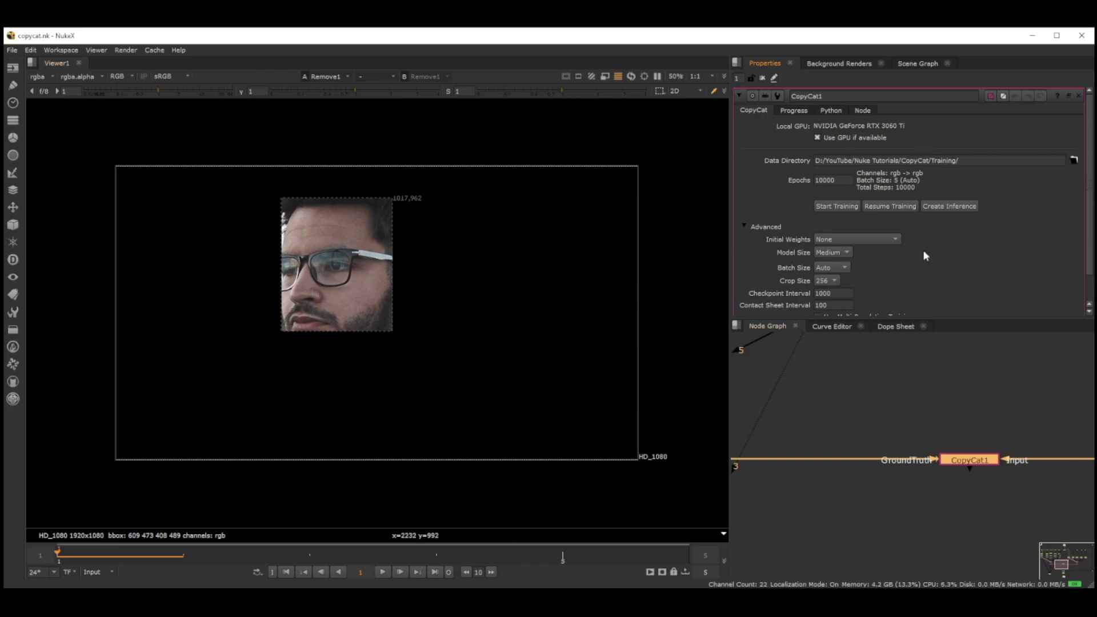
Step: View CopyCat1's output and confirm Epochs stays at 10000
mouse_move(894, 130)
scroll(972, 403, "down", 4)
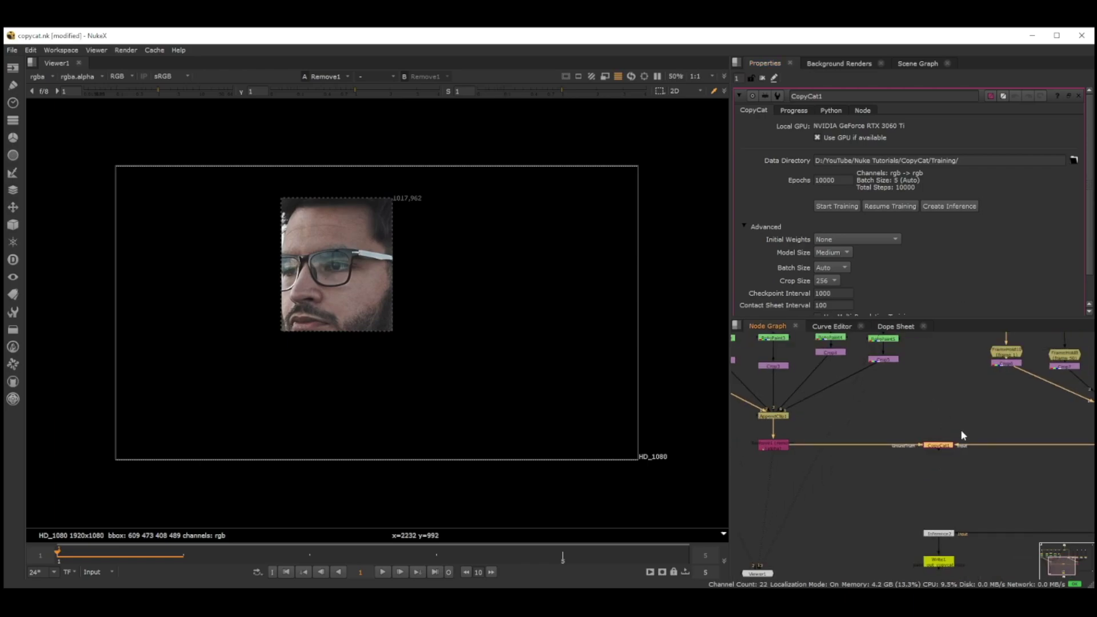
scroll(945, 457, "up", 4)
key("1")
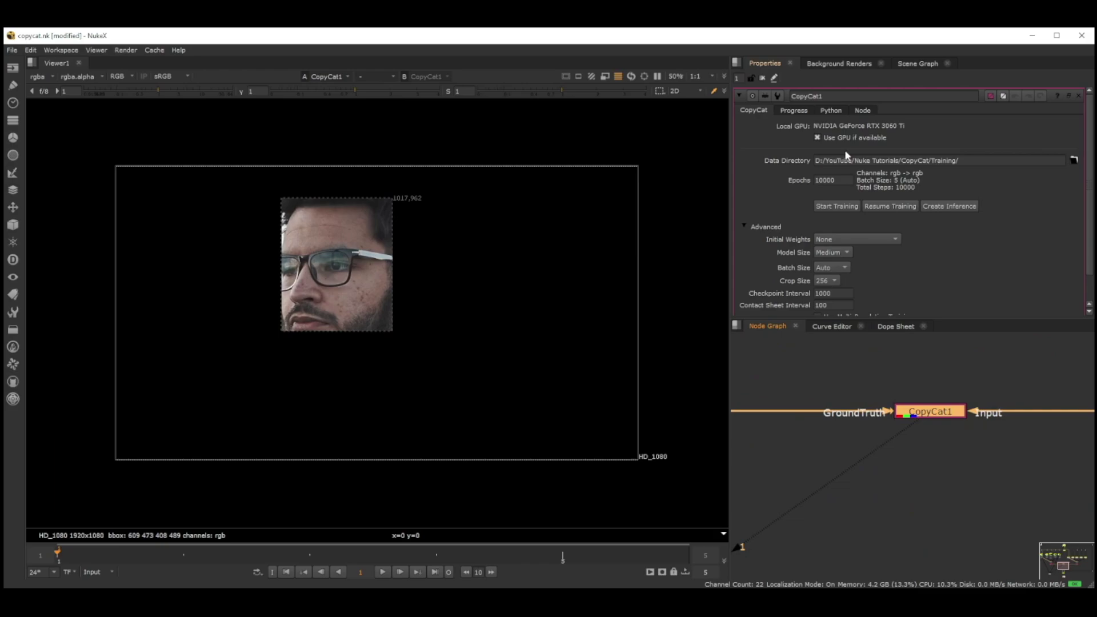
double_click(837, 181)
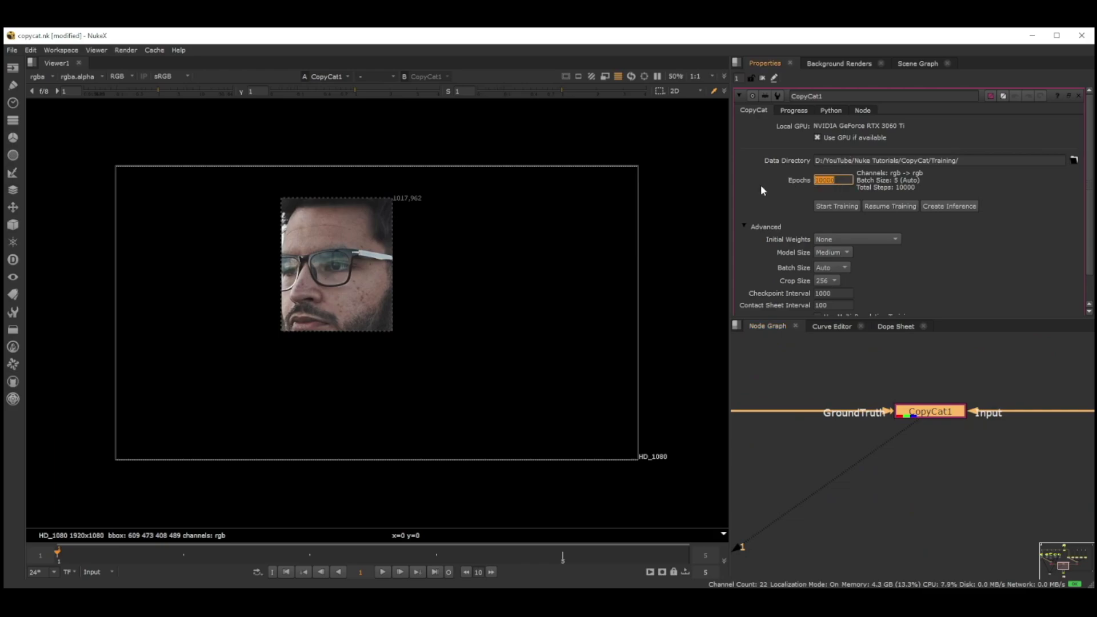
left_click(761, 187)
left_click_drag(842, 180, 775, 189)
left_click(775, 190)
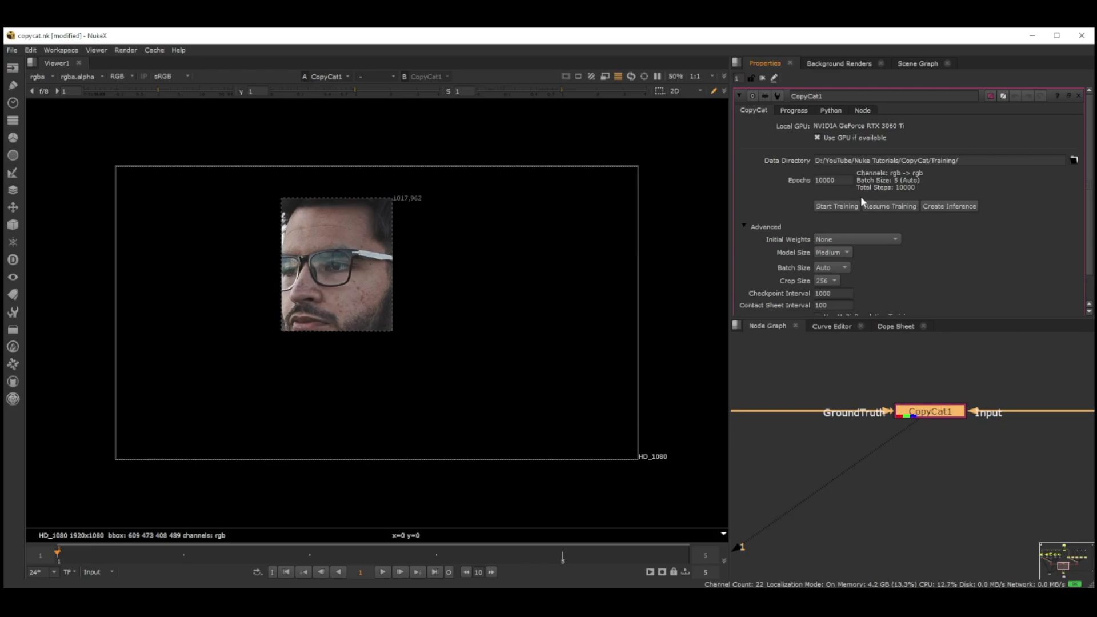
Step: Start training CopyCat1 and display its loss graph and step-12500 contact sheet
scroll(986, 434, "down", 3)
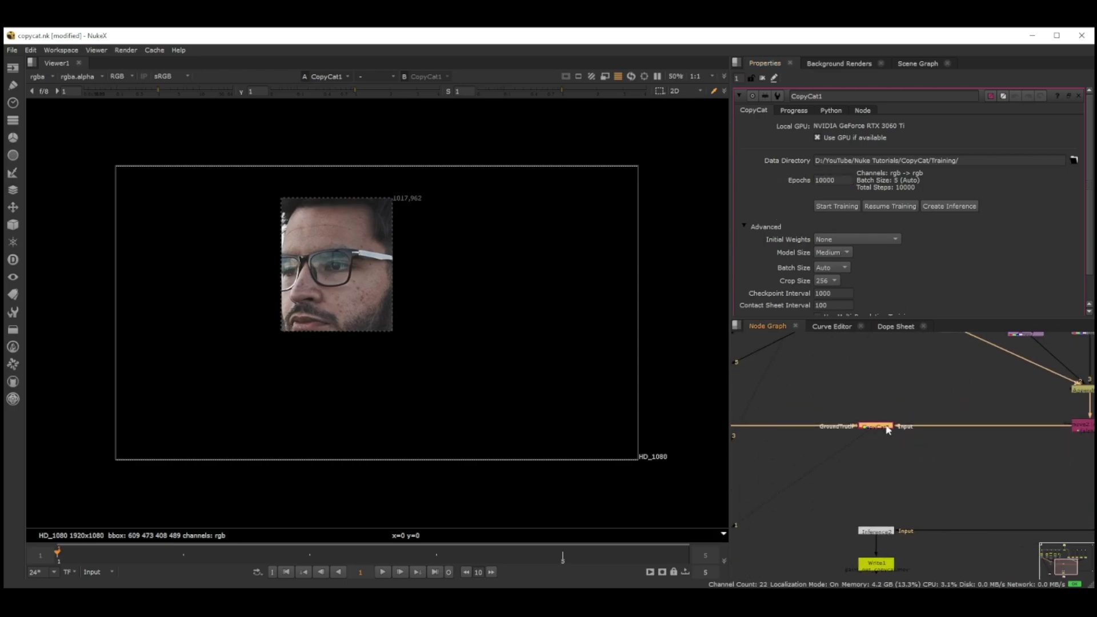
left_click_drag(887, 430, 884, 430)
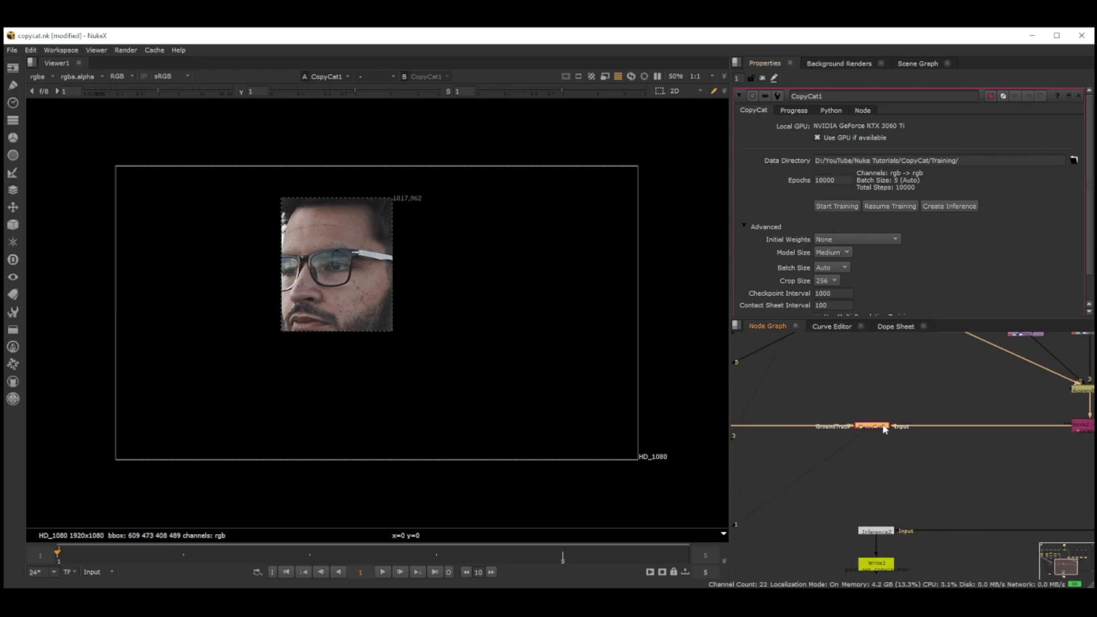
left_click(846, 208)
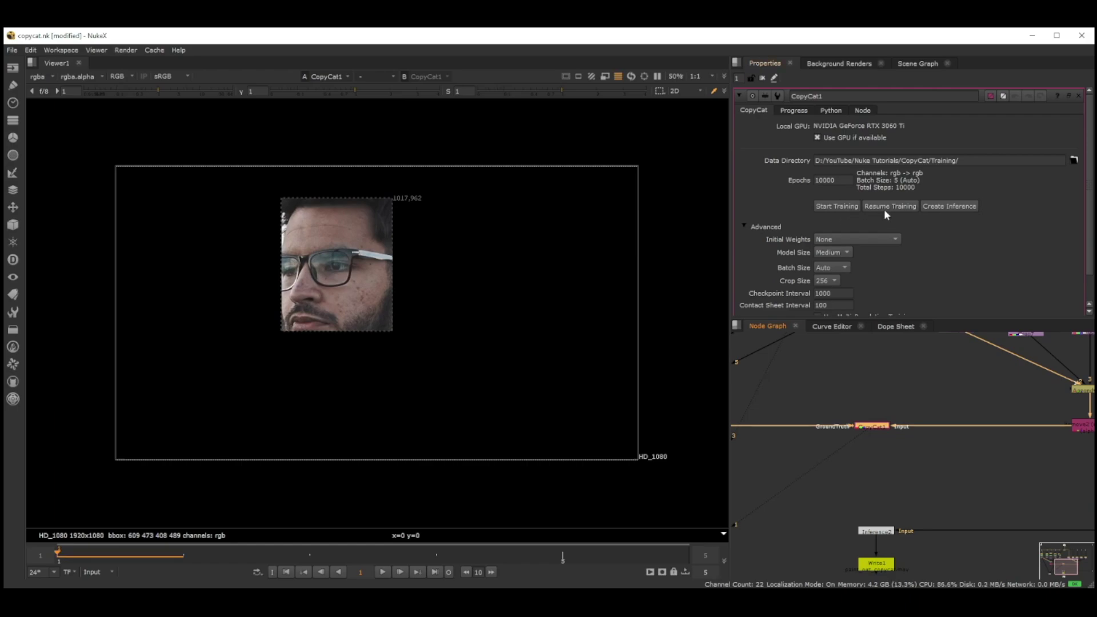
left_click(793, 111)
scroll(904, 271, "down", 5)
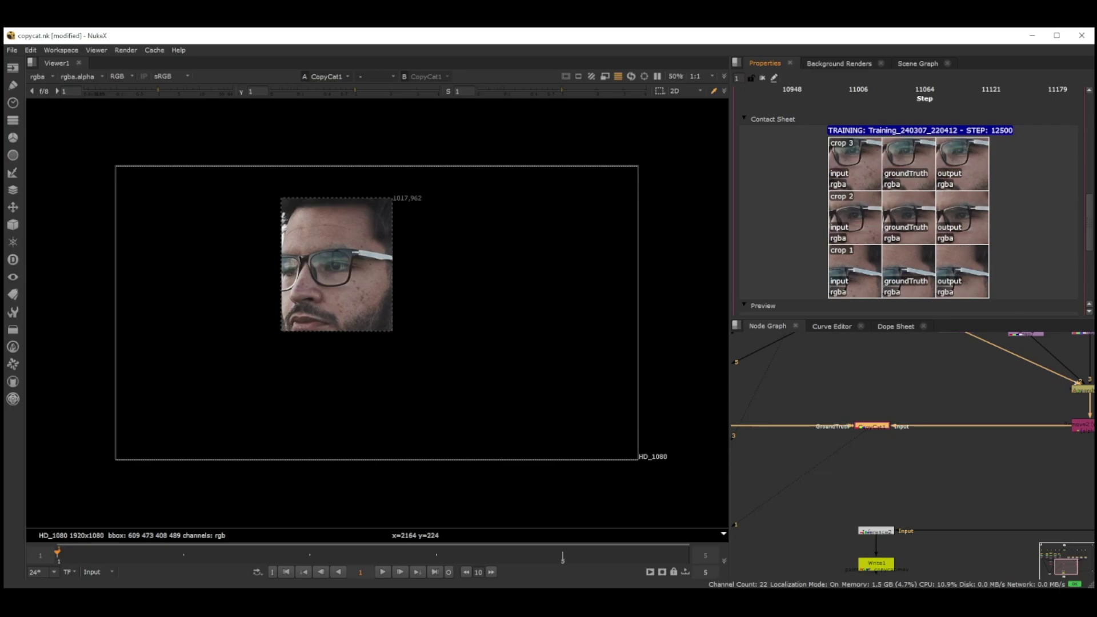
Step: Check Inference2's trained .cat model file, then open CopyCat1's settings
scroll(774, 197, "up", 5)
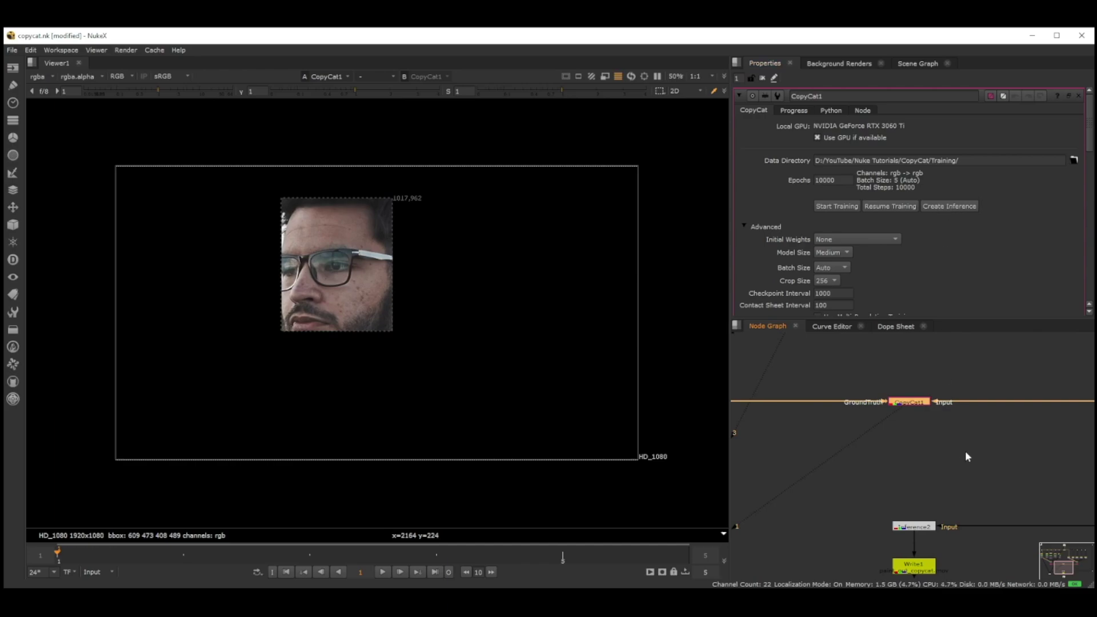
scroll(911, 407, "down", 3)
scroll(925, 463, "up", 3)
double_click(892, 471)
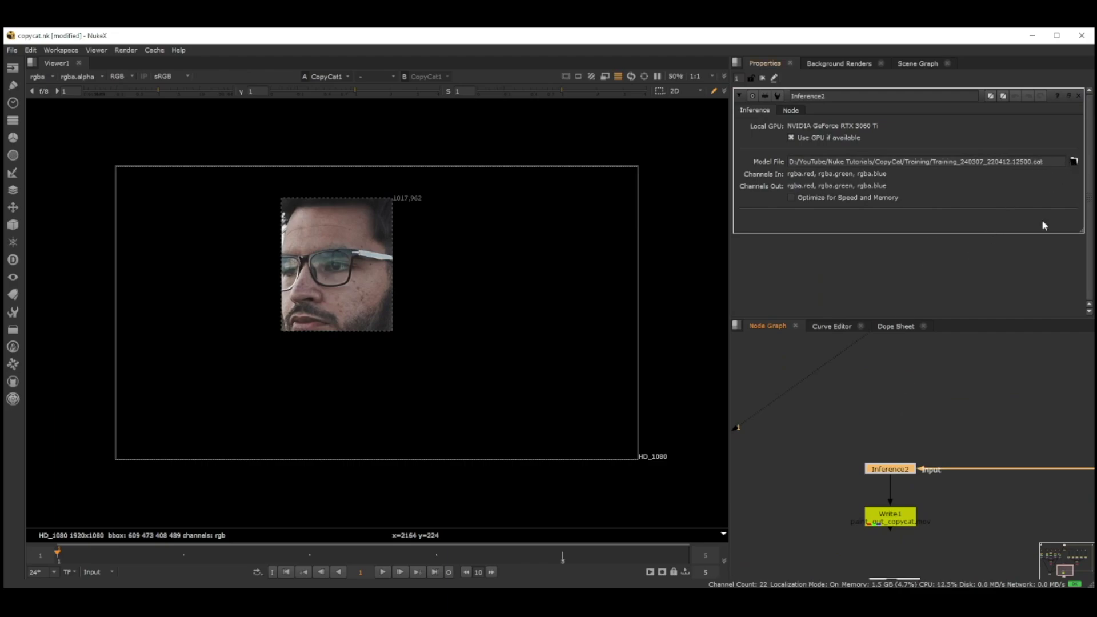
scroll(951, 429, "down", 2)
scroll(913, 365, "up", 3)
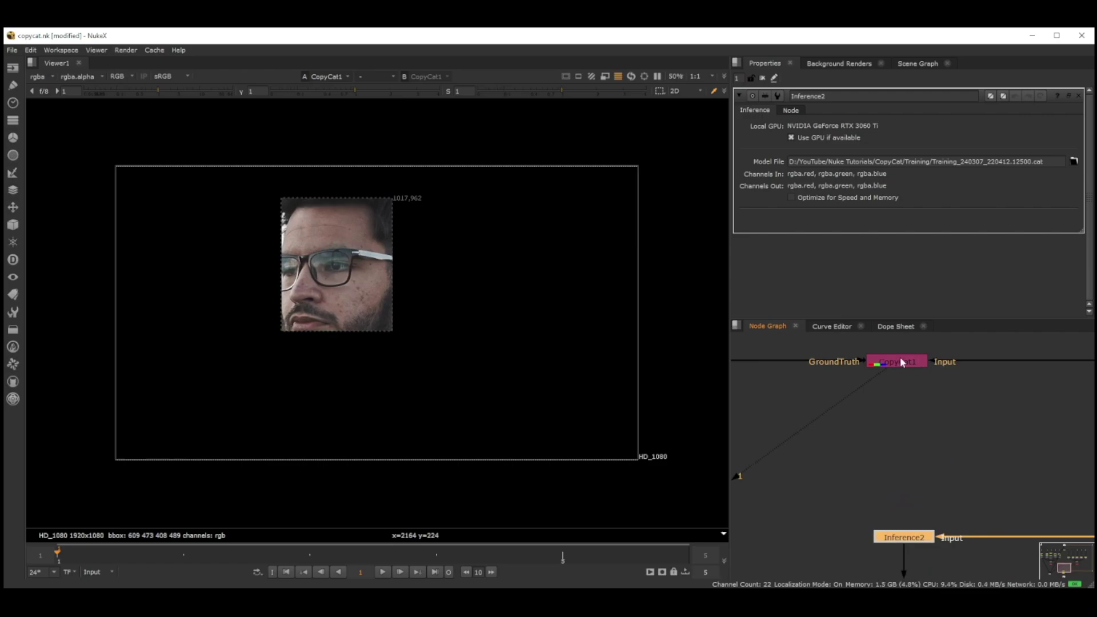
scroll(934, 434, "down", 3)
scroll(896, 474, "down", 2)
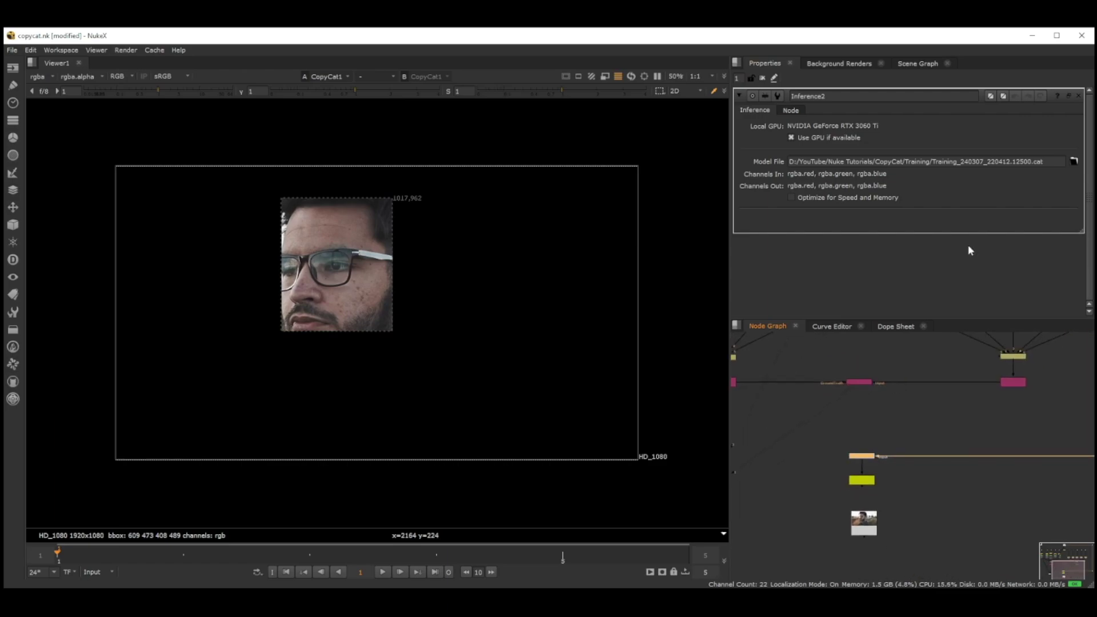
scroll(857, 379, "up", 3)
double_click(858, 388)
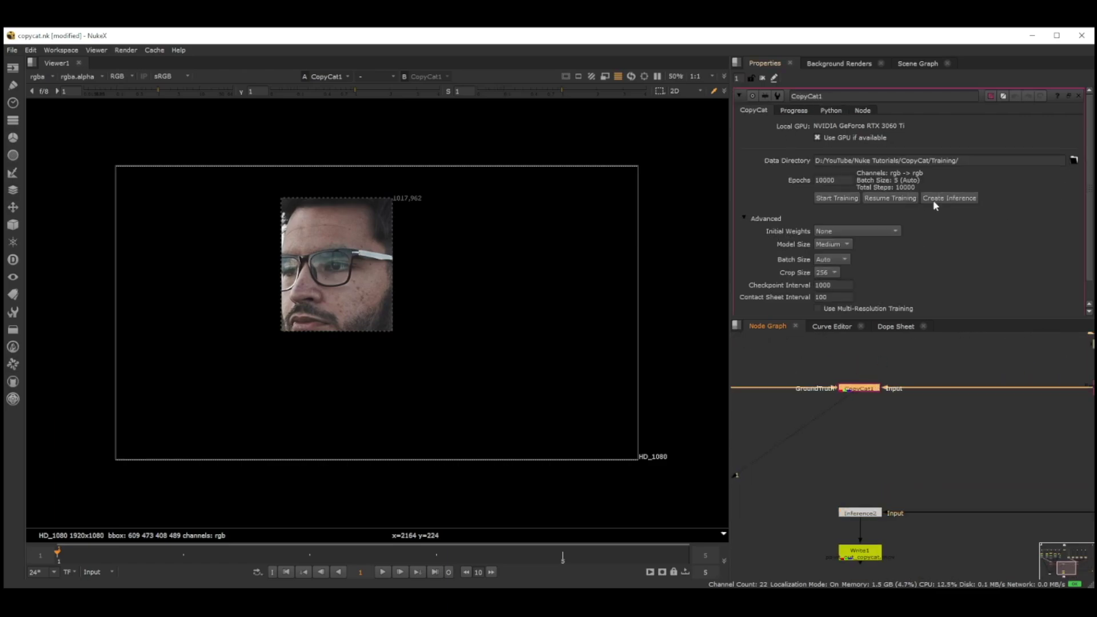
Step: Pan the node graph and view the original Read1 plate in the viewer
scroll(946, 473, "down", 4)
middle_click_drag(946, 473, 819, 426)
scroll(859, 460, "up", 2)
middle_click_drag(859, 461, 896, 451)
left_click(826, 455)
scroll(904, 458, "down", 3)
left_click_drag(955, 442, 1037, 494)
scroll(1035, 492, "down", 2)
middle_click_drag(965, 400, 959, 483)
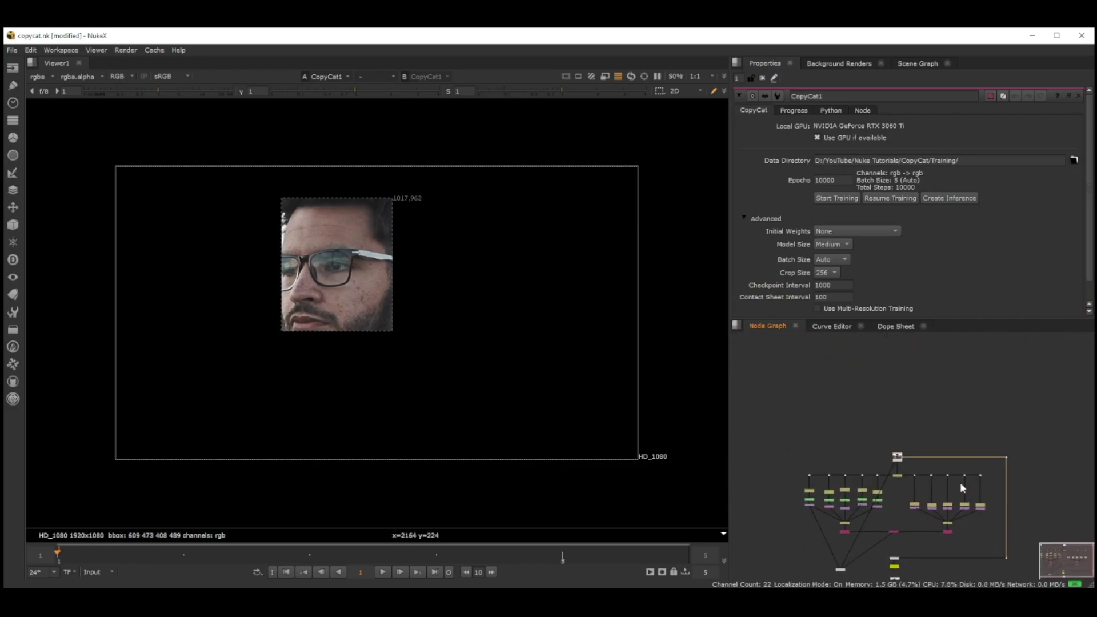
scroll(907, 458, "up", 4)
scroll(880, 456, "down", 3)
key("1")
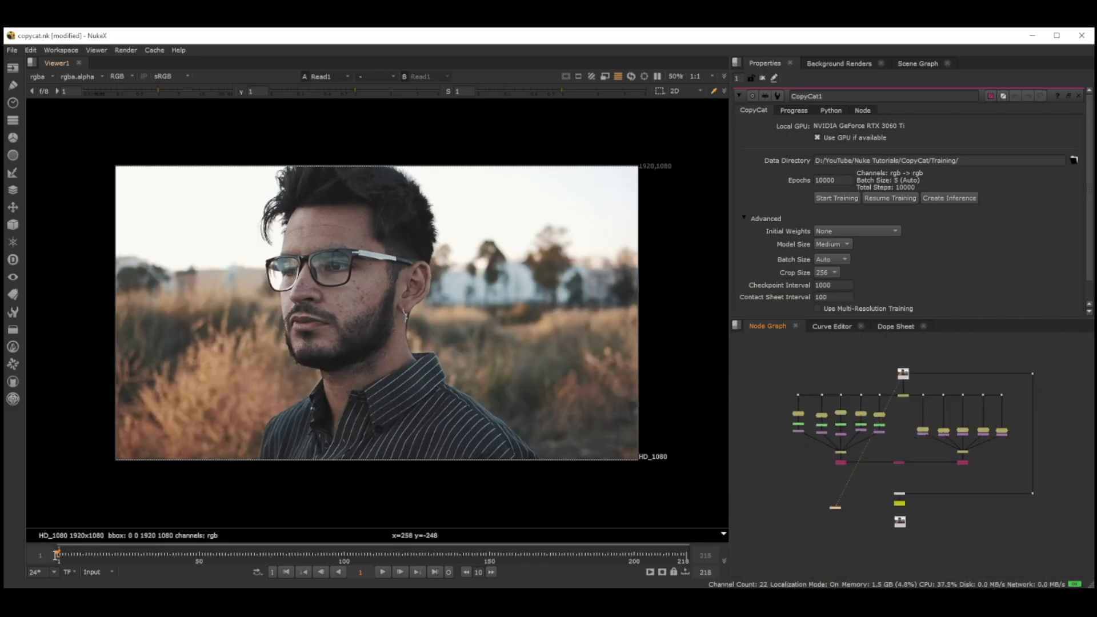
Step: View Inference2's output with the skin spots removed and recheck its settings
scroll(855, 484, "up", 4)
left_click(900, 468)
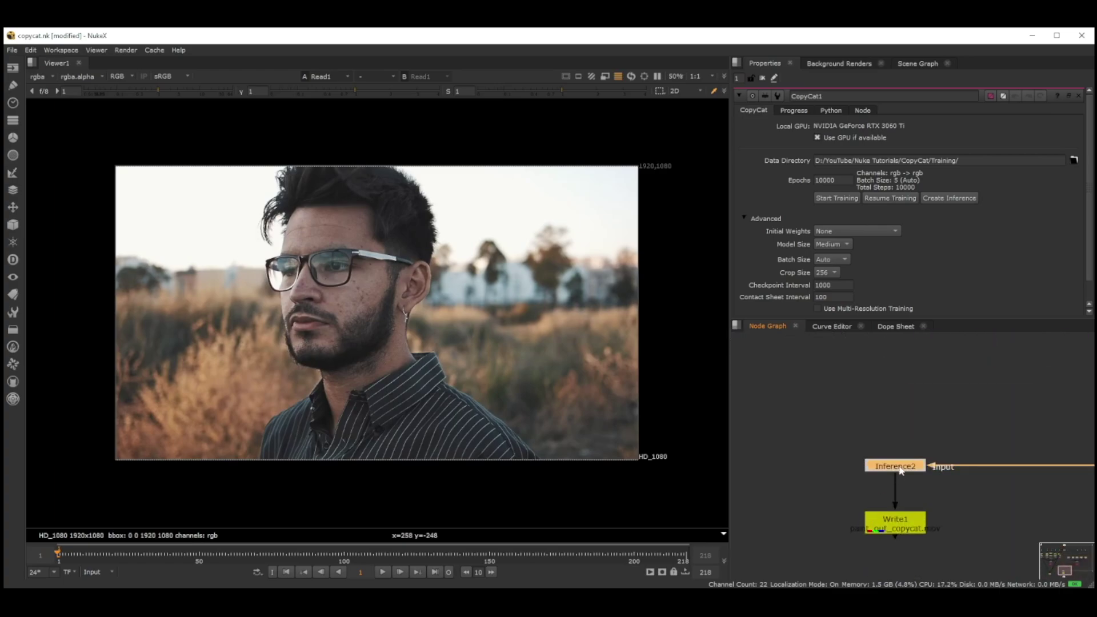
key("1")
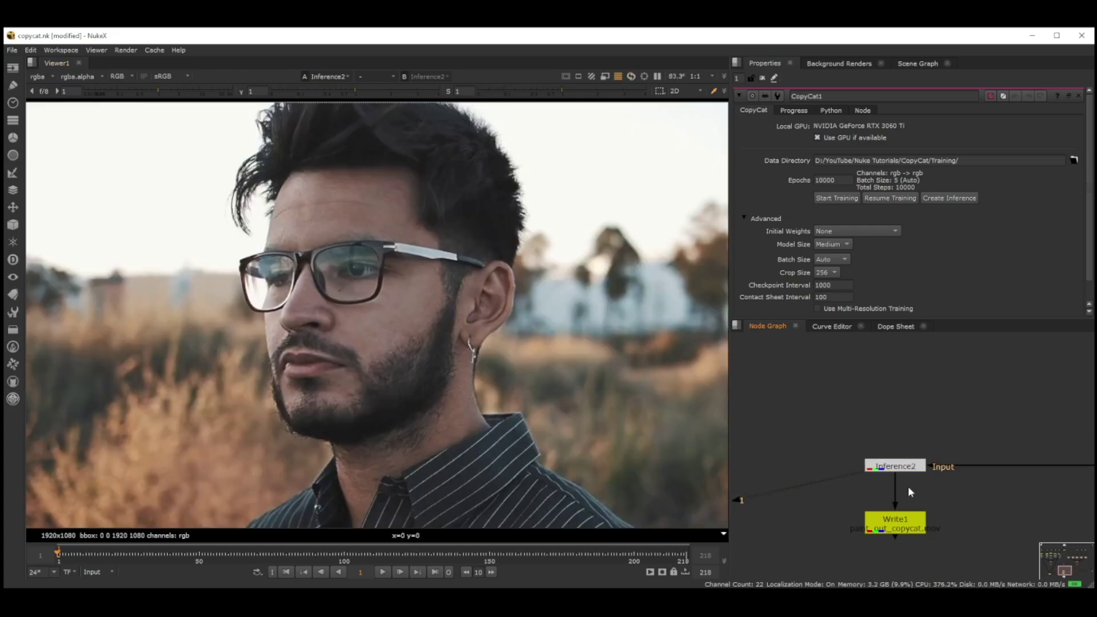
left_click(895, 469)
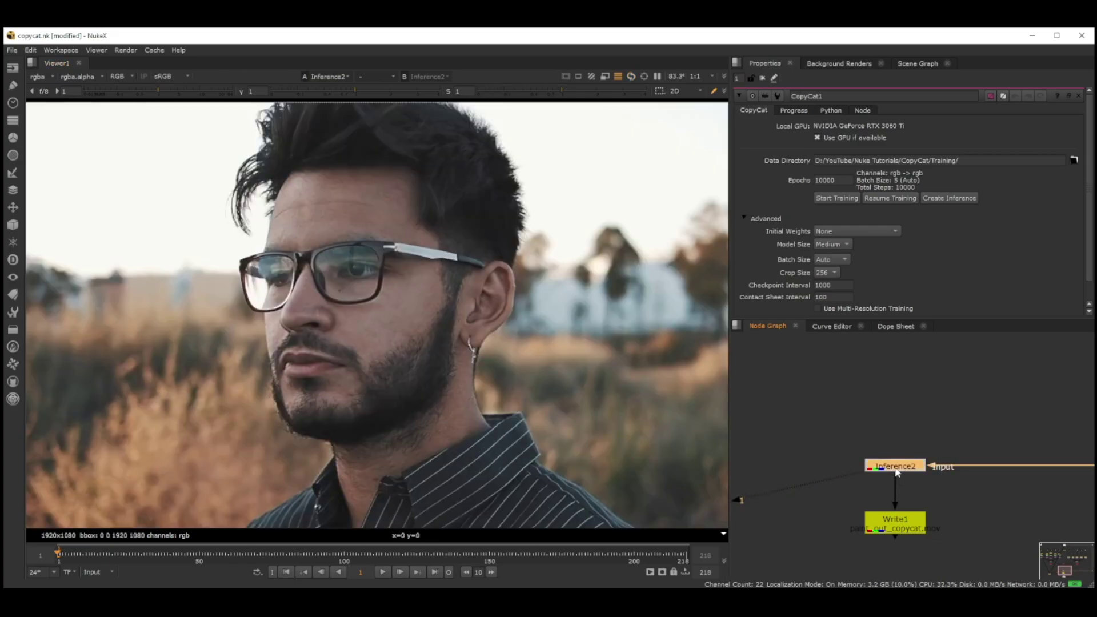
double_click(895, 467)
scroll(963, 345, "down", 2)
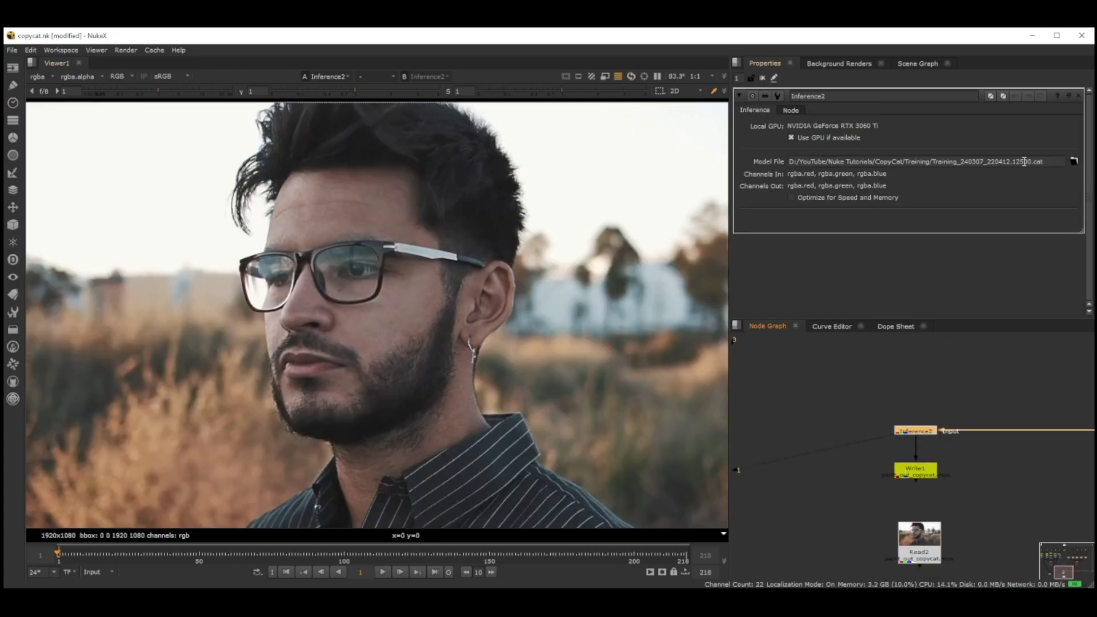
scroll(947, 471, "down", 2)
left_click(925, 427)
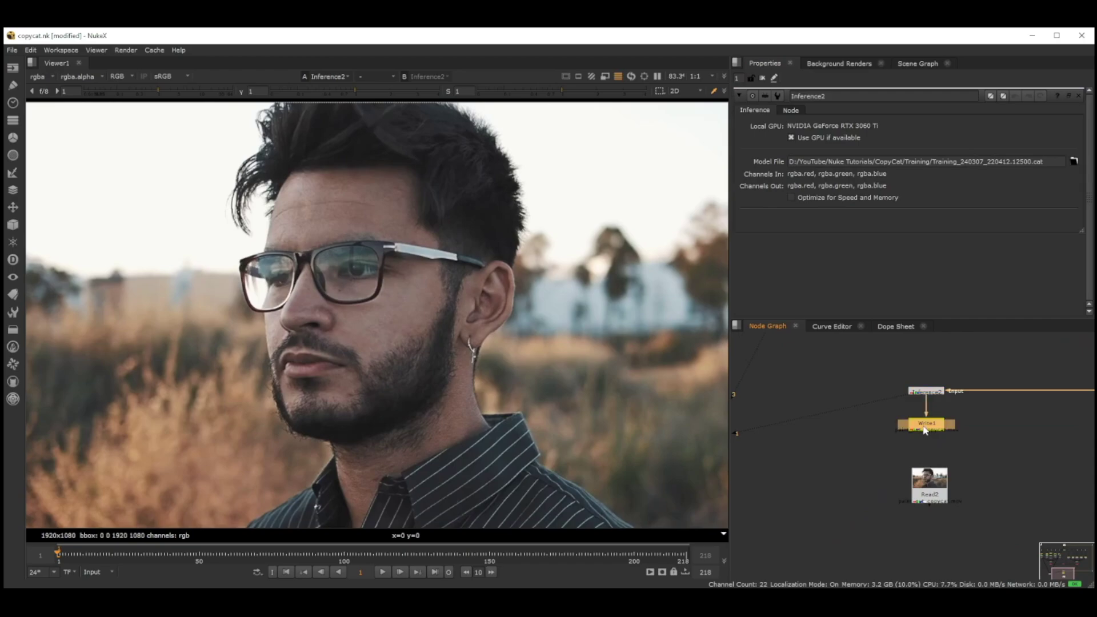
key("1")
left_click(917, 500)
key("1")
scroll(920, 492, "up", 2)
scroll(843, 441, "down", 3)
middle_click_drag(843, 441, 842, 493)
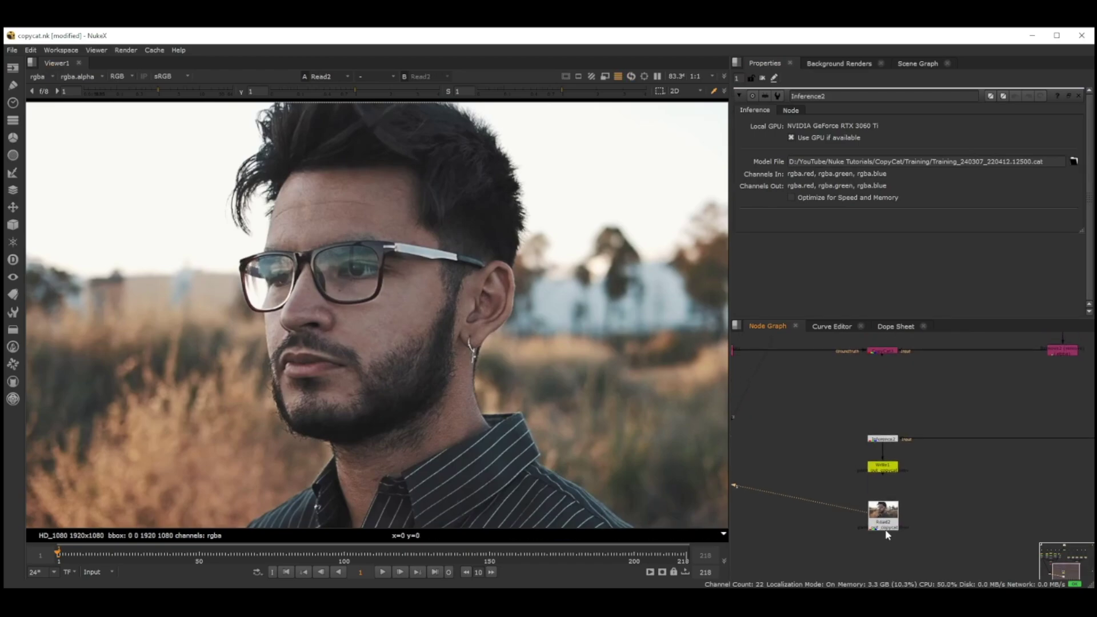
scroll(926, 509, "down", 4)
left_click(918, 403)
key("1")
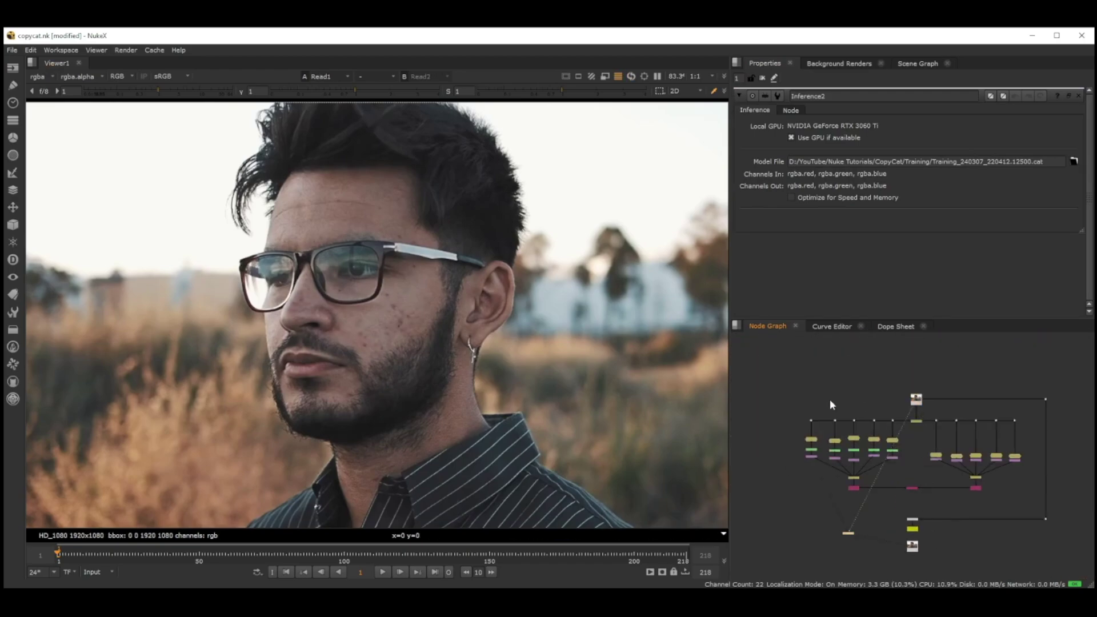
key("f")
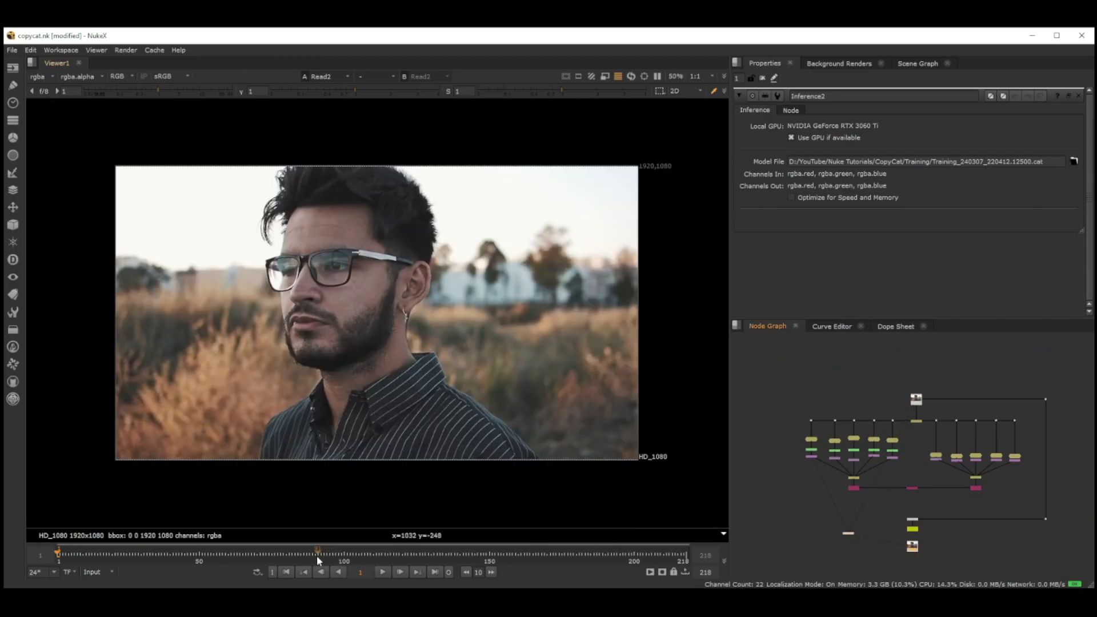
left_click(382, 572)
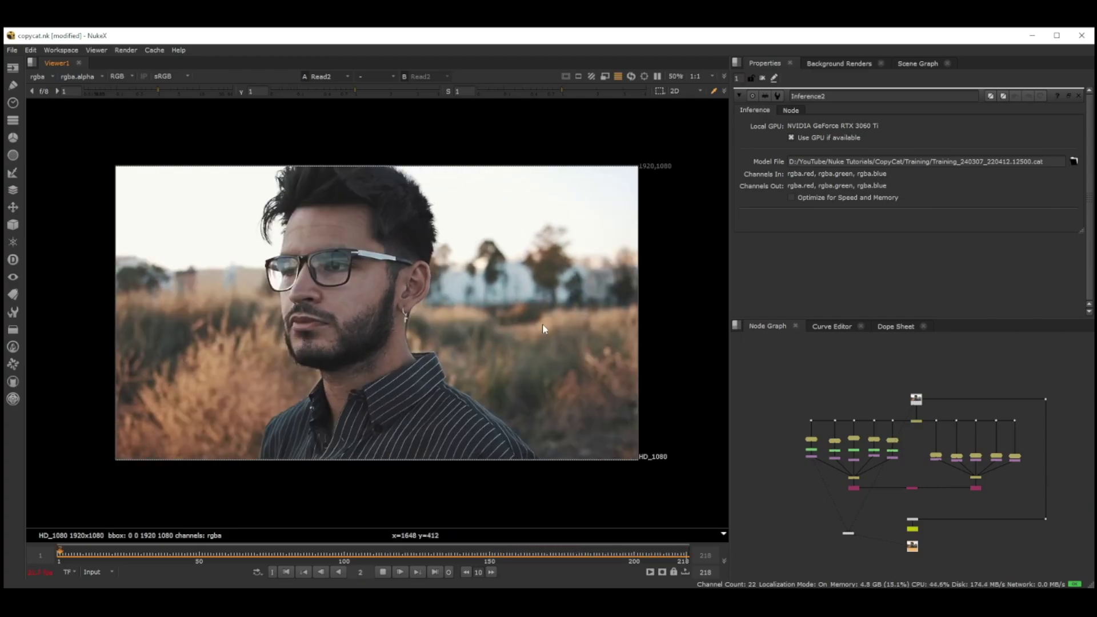
scroll(413, 270, "up", 8)
scroll(412, 272, "down", 2)
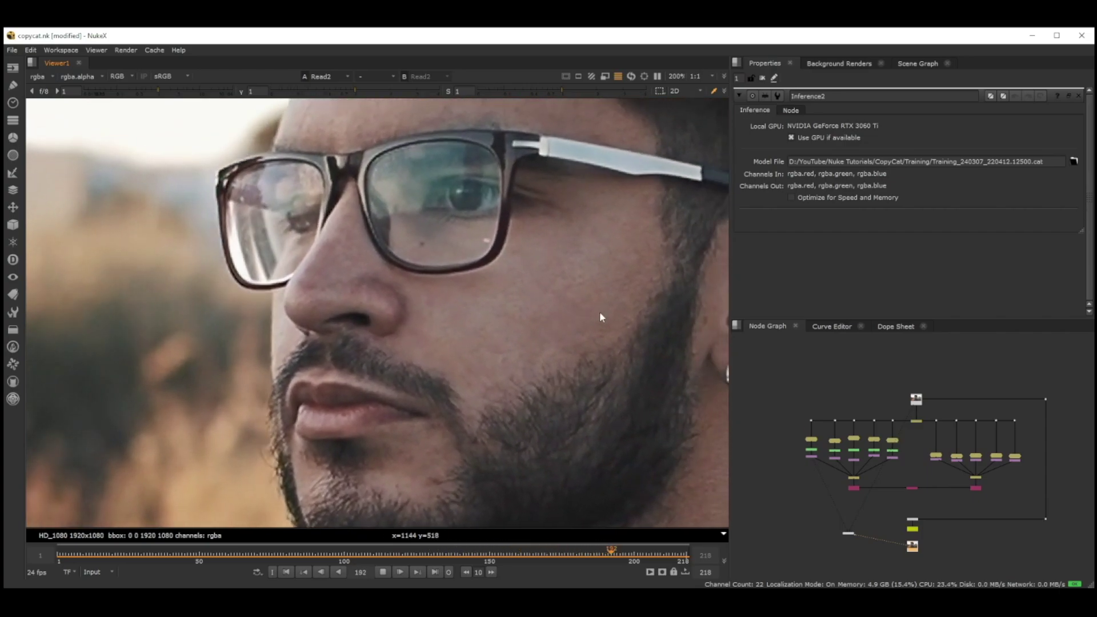
scroll(413, 280, "down", 2)
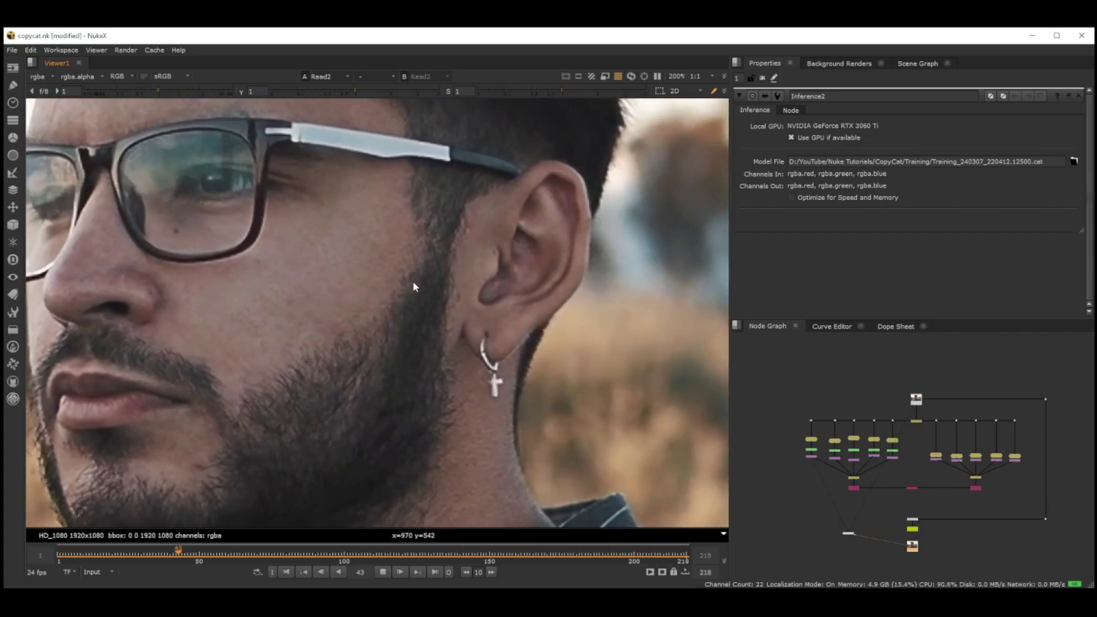
key("f")
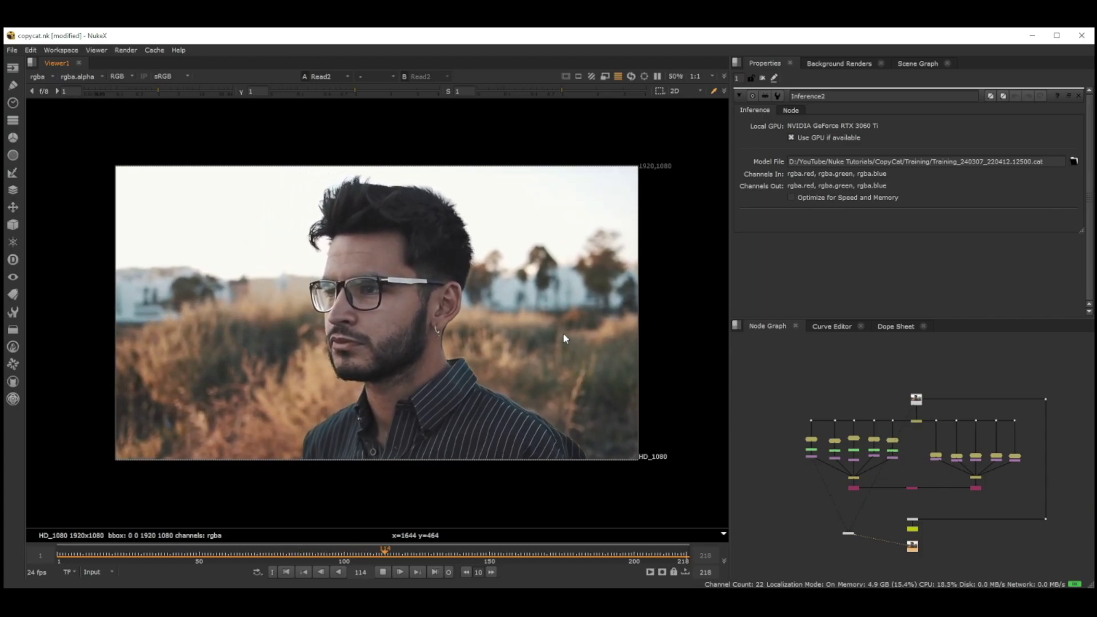
left_click(384, 573)
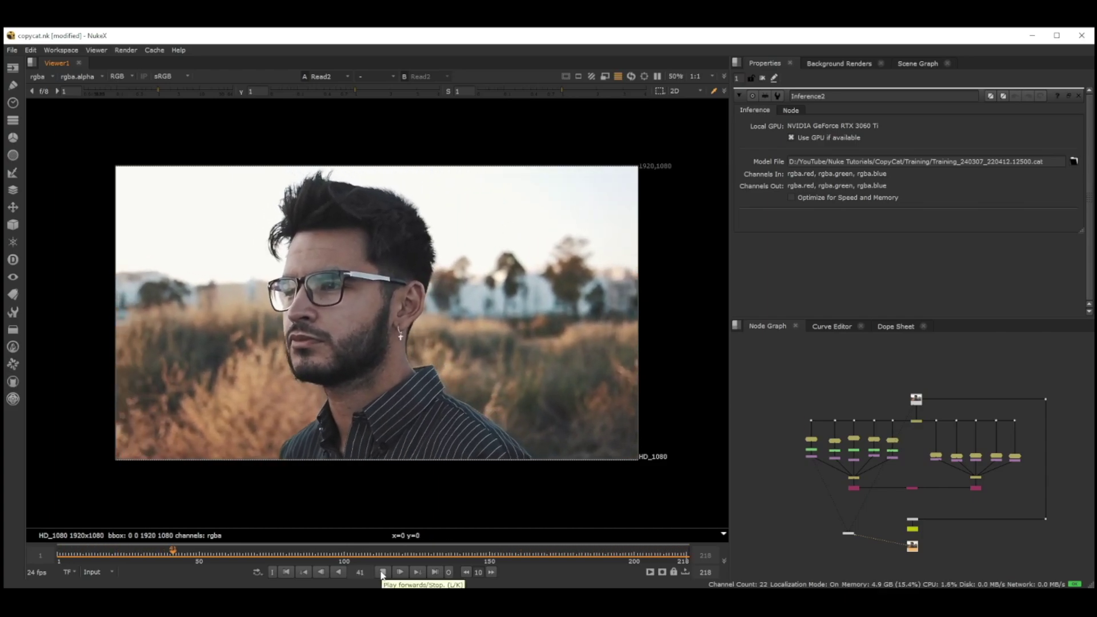
left_click(381, 572)
scroll(335, 314, "up", 6)
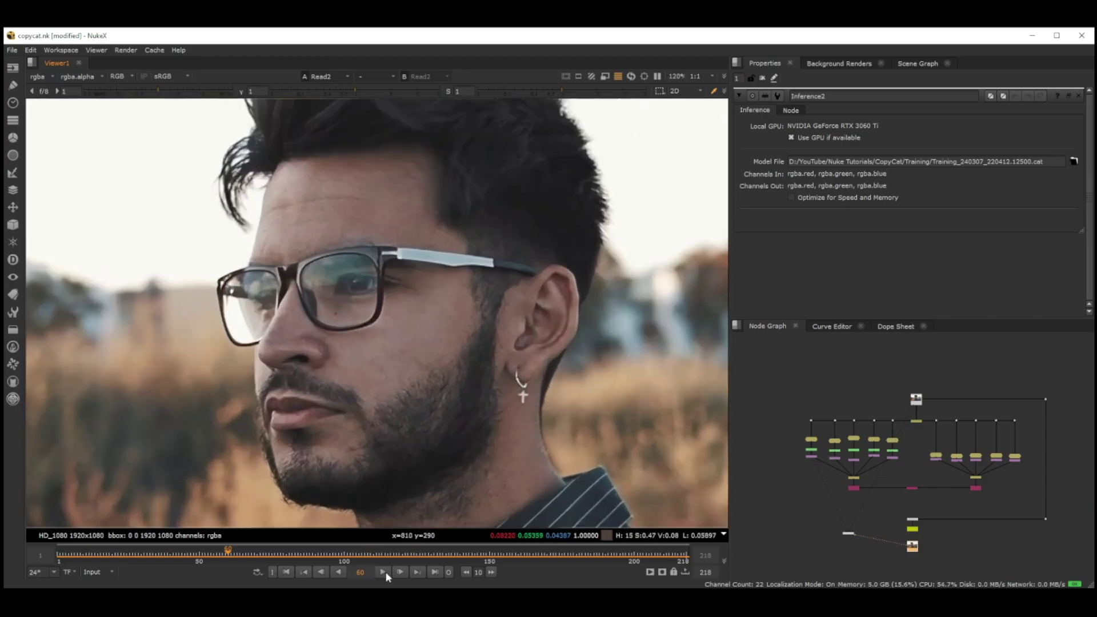
left_click(385, 571)
scroll(562, 457, "down", 6)
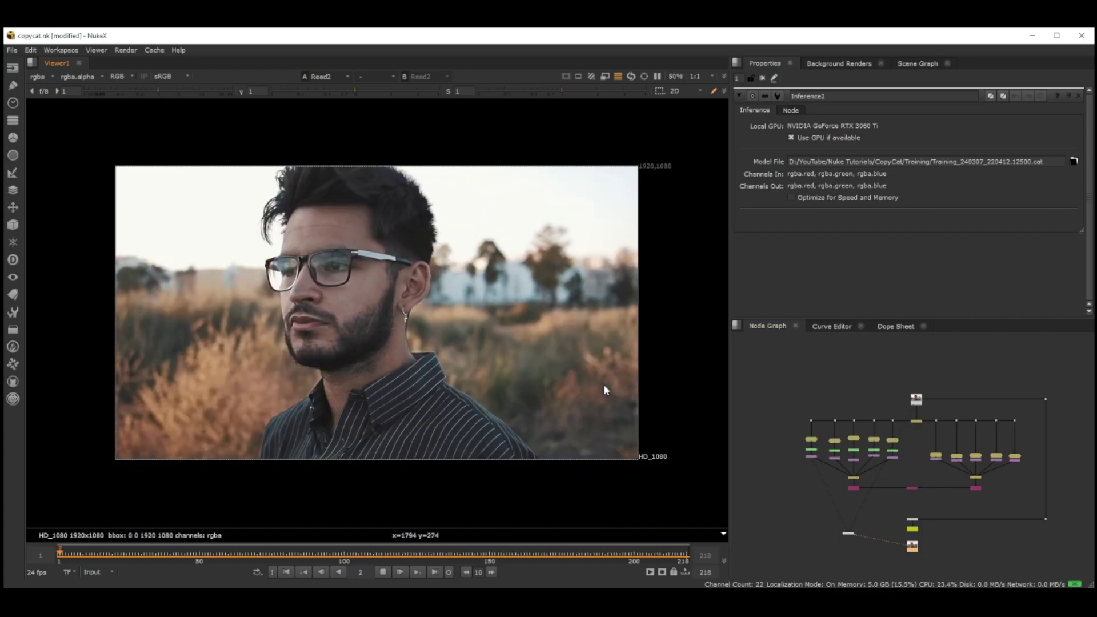
Step: Stop playback and bring Inference2, Write1 and Read2 into view
left_click(383, 573)
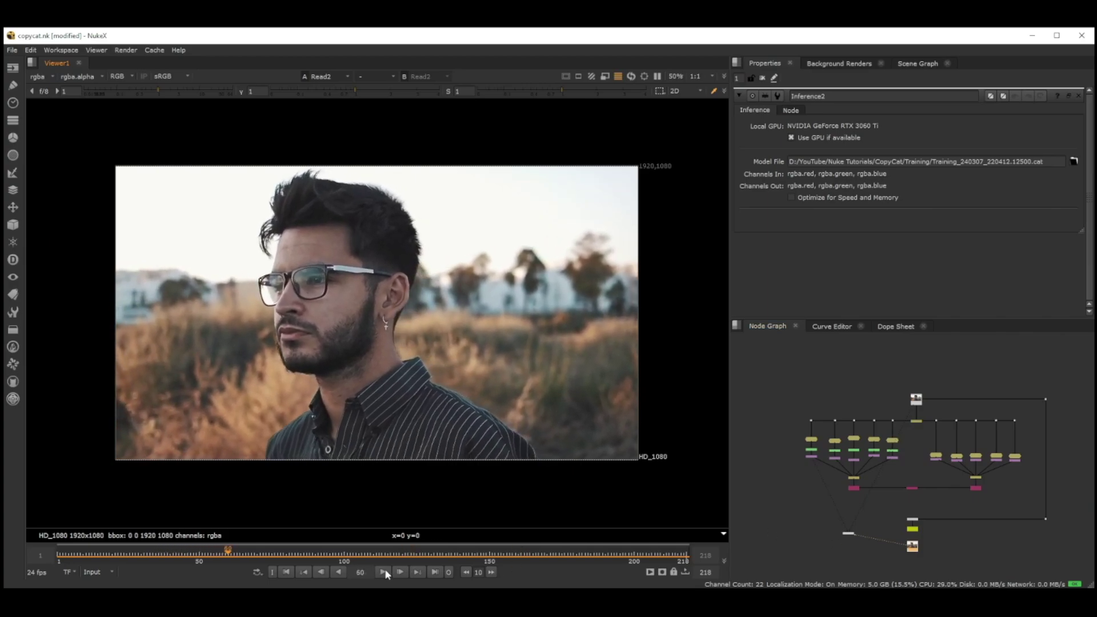
scroll(971, 542, "up", 3)
middle_click_drag(971, 542, 962, 451)
scroll(962, 451, "down", 2)
scroll(868, 450, "up", 4)
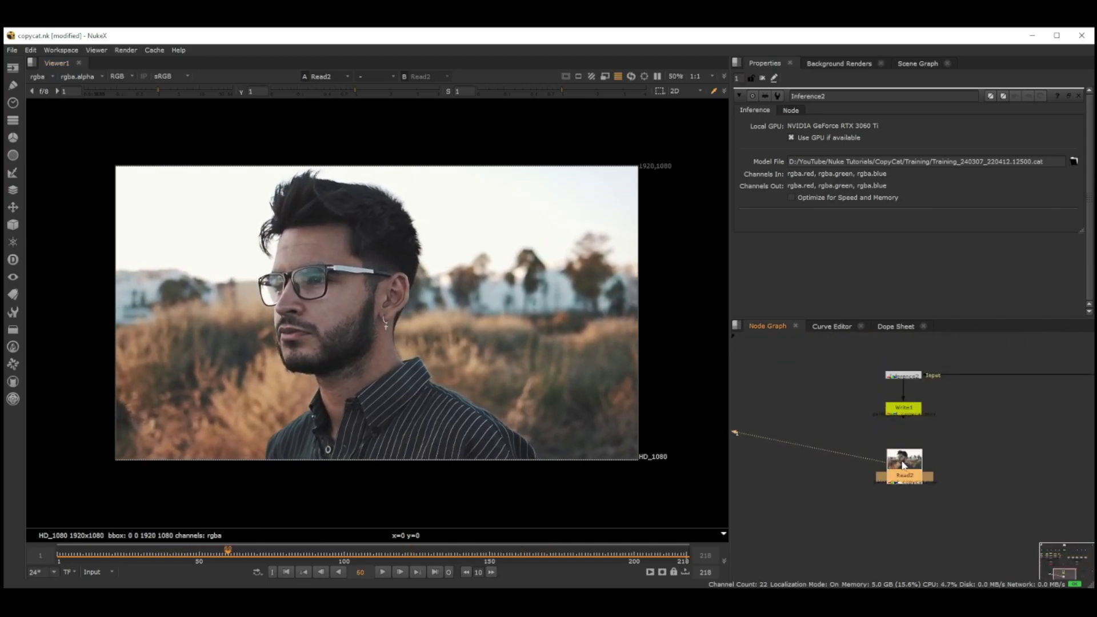
left_click(989, 481)
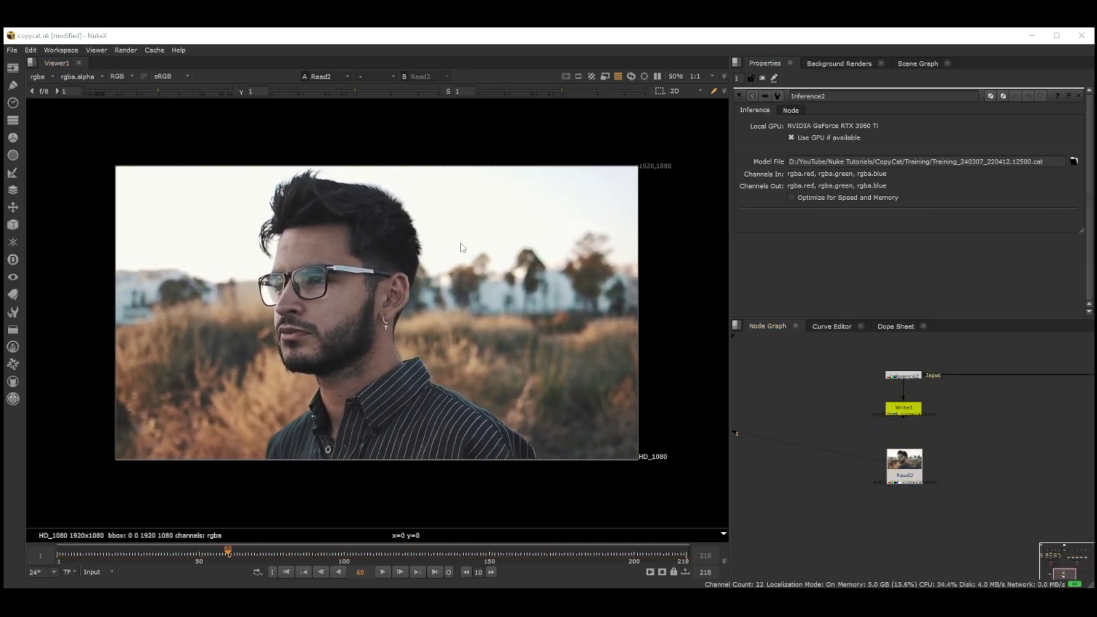
Step: Read in 126560 (Original).mp4 as Read3 beside Read2 and compare both in the viewer
key("r")
left_click(468, 252)
left_click(700, 400)
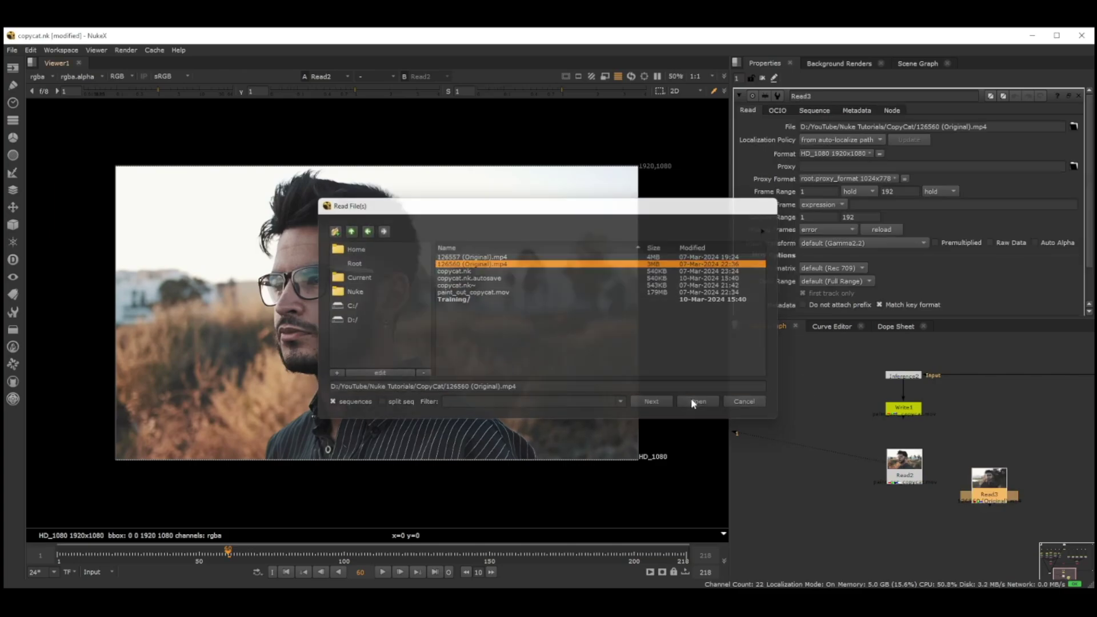
left_click_drag(1001, 497, 1010, 472)
key("1")
left_click(905, 468)
key("1")
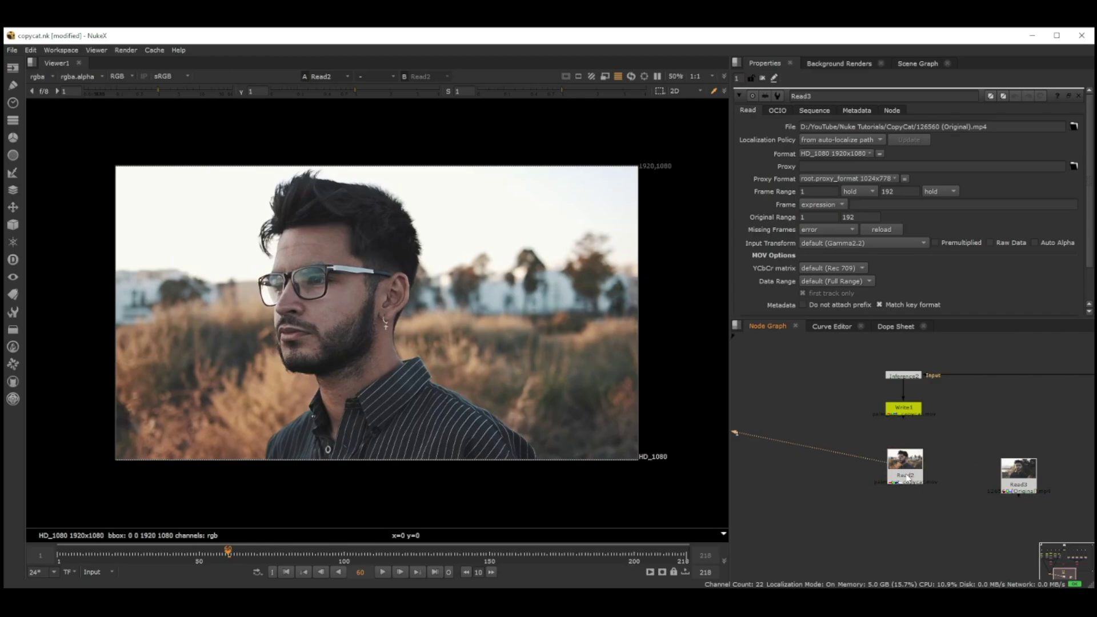
scroll(921, 440, "down", 3)
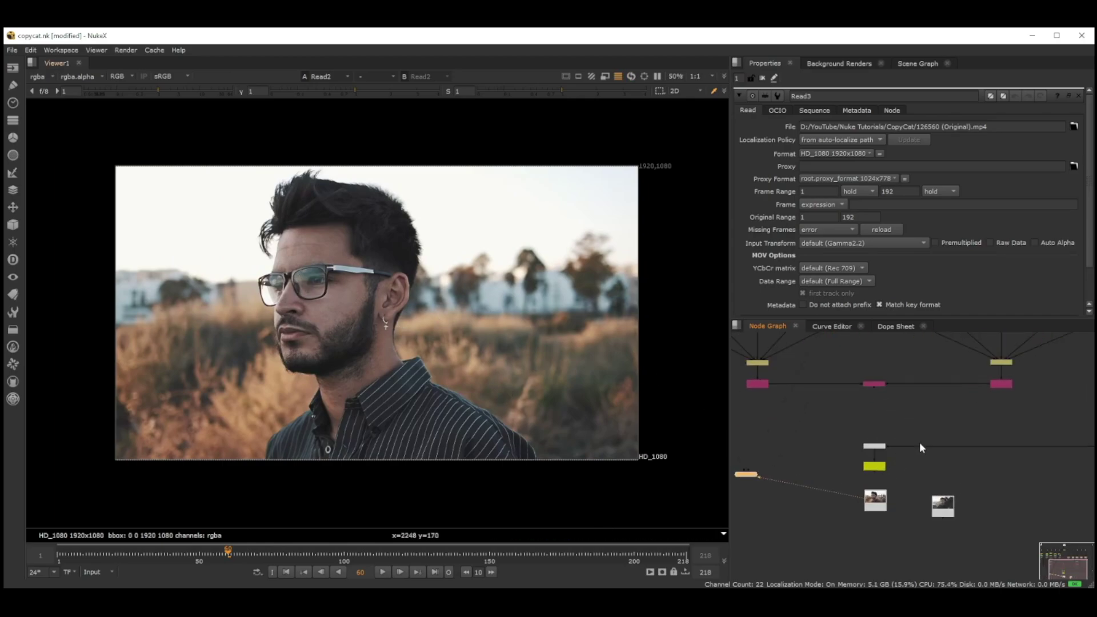
Step: Open CopyCat1's settings and view the new Read3 shot fitted in the viewer
double_click(882, 382)
scroll(874, 394, "down", 2)
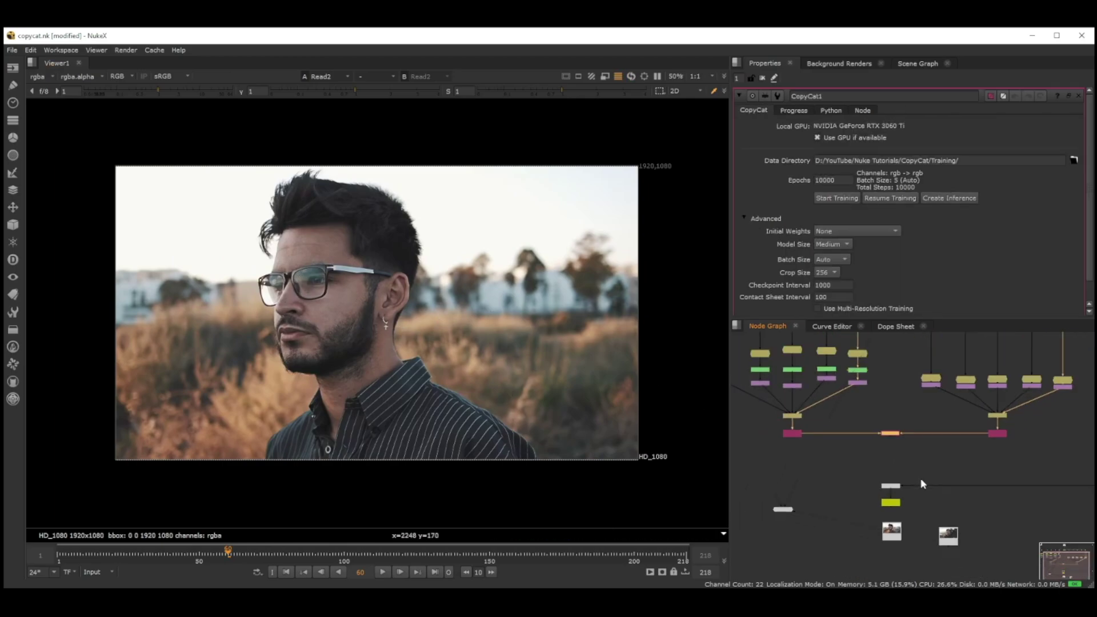
scroll(962, 516, "up", 5)
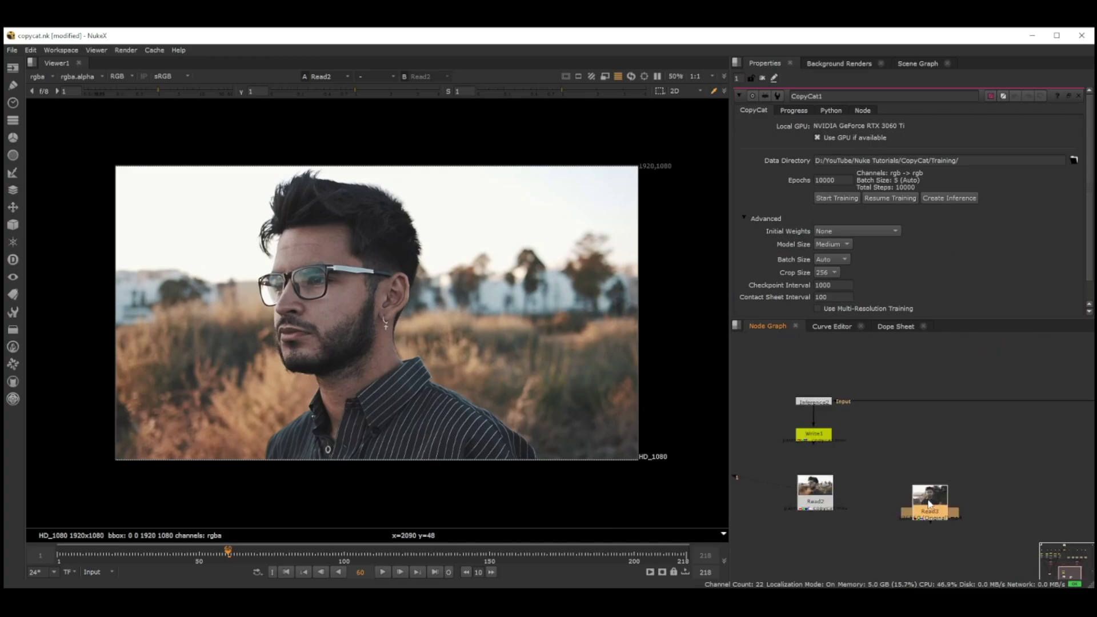
scroll(962, 516, "down", 3)
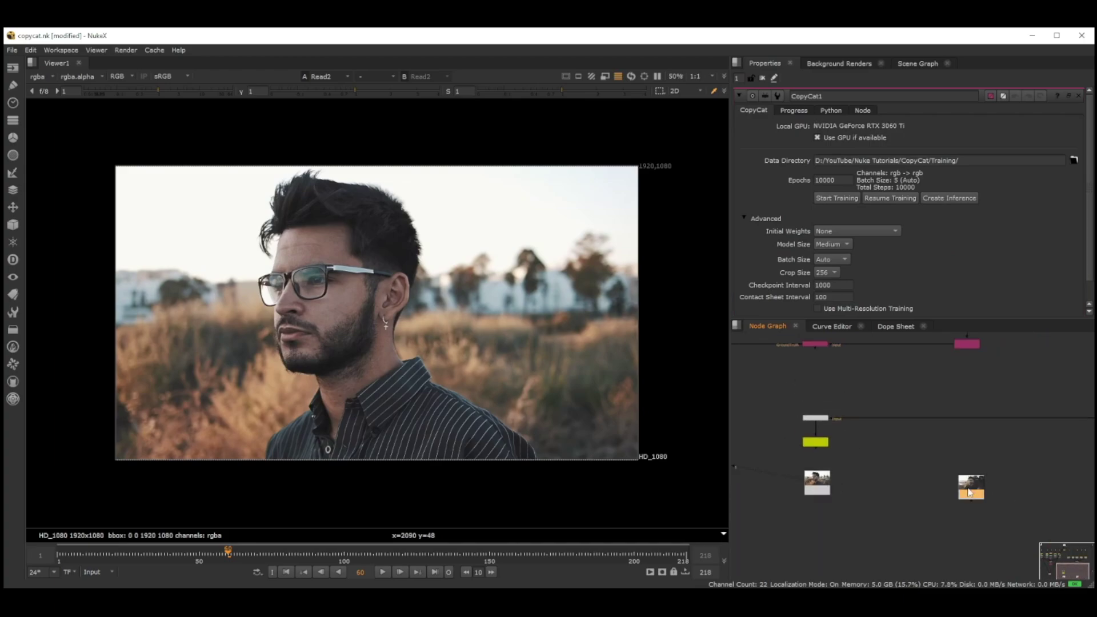
key("1")
scroll(394, 309, "up", 5)
scroll(458, 315, "down", 2)
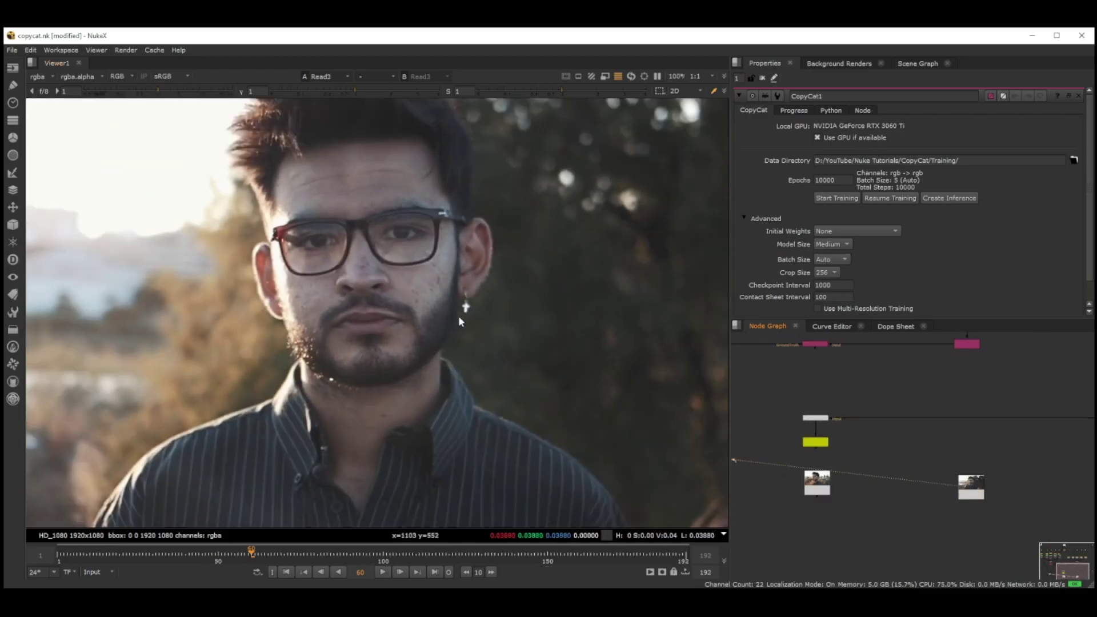
middle_click(457, 315)
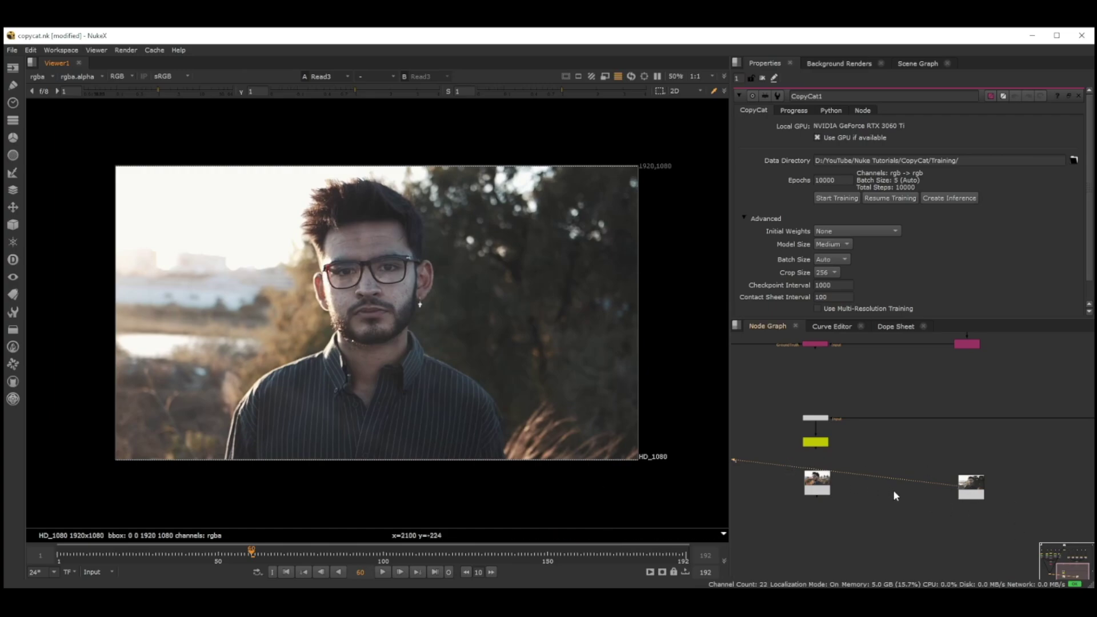
Step: Toggle the viewer between Read2 and Read3, then pull Read3 off the viewer connection
key("1")
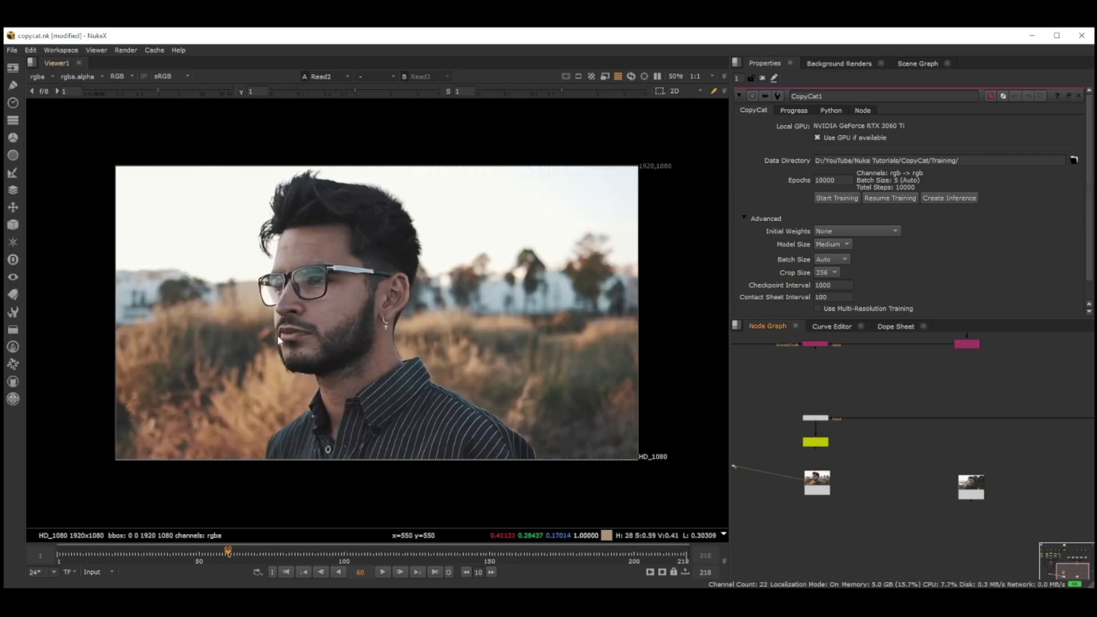
left_click(974, 492)
key("1")
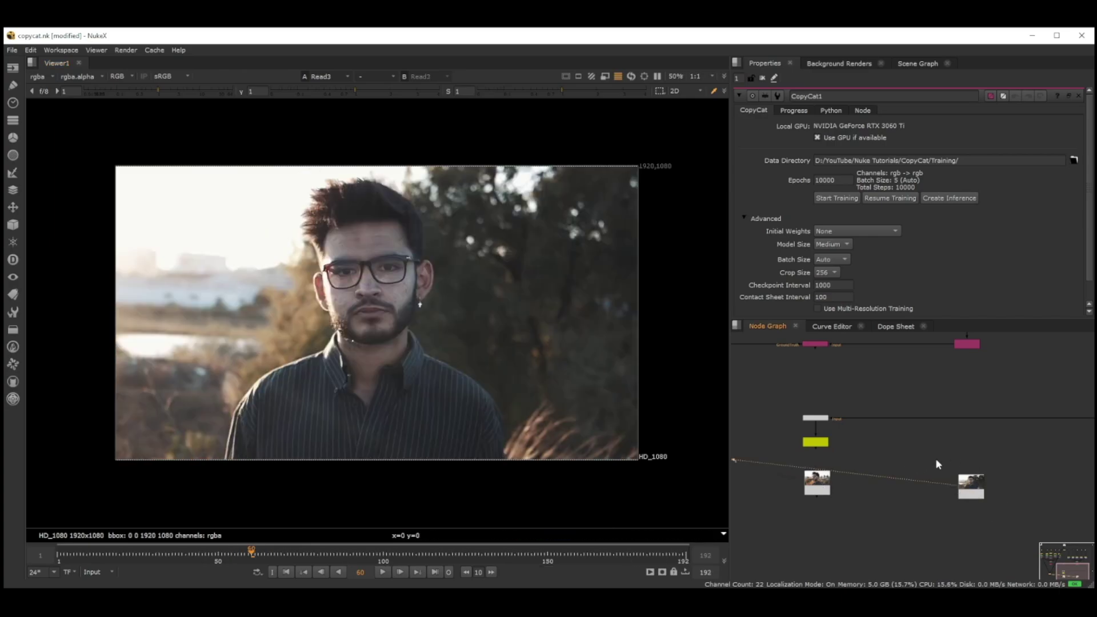
scroll(977, 497, "down", 5)
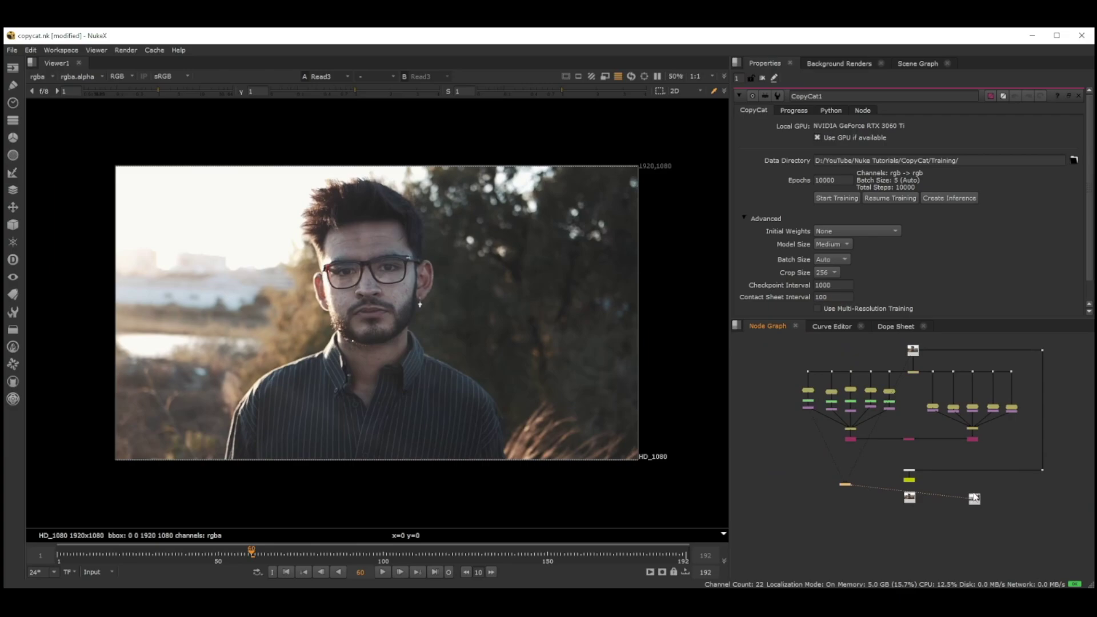
left_click_drag(977, 501, 1027, 515)
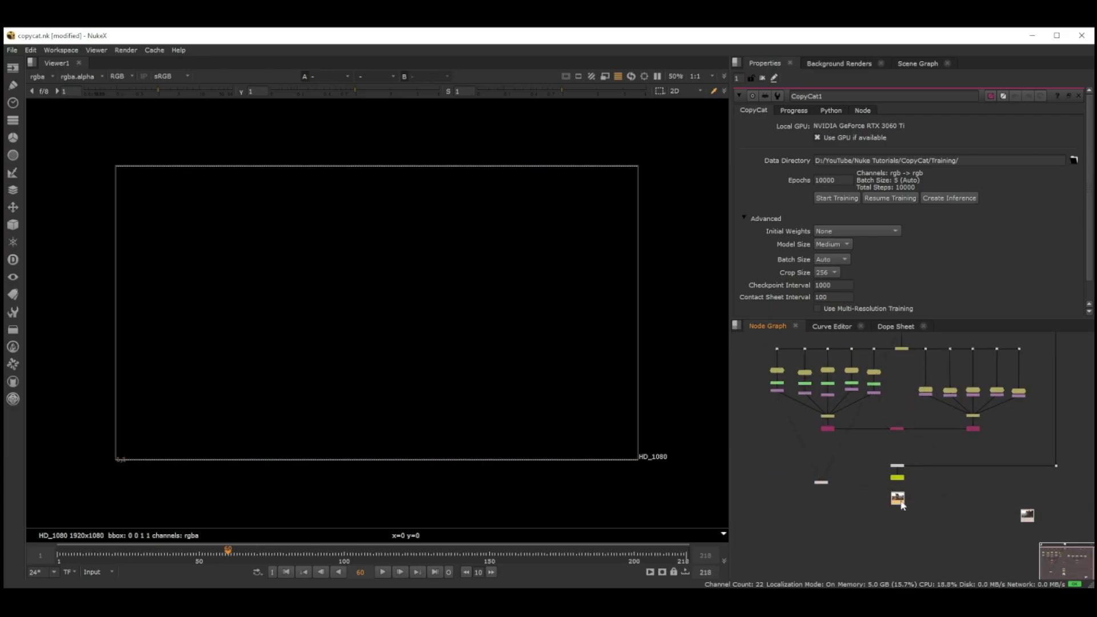
left_click(821, 483)
Step: Nudge Read3 beside Read2, select CopyCat1 and fit Read2's plate in the viewer
key("1")
left_click_drag(1027, 516, 991, 507)
scroll(983, 508, "up", 3)
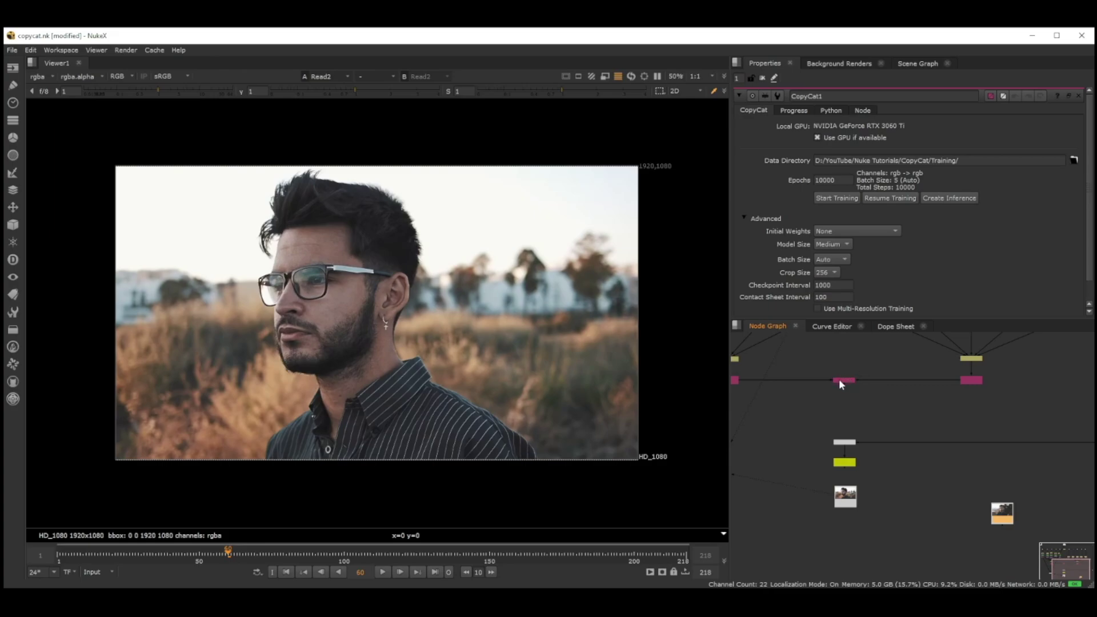
left_click(937, 303)
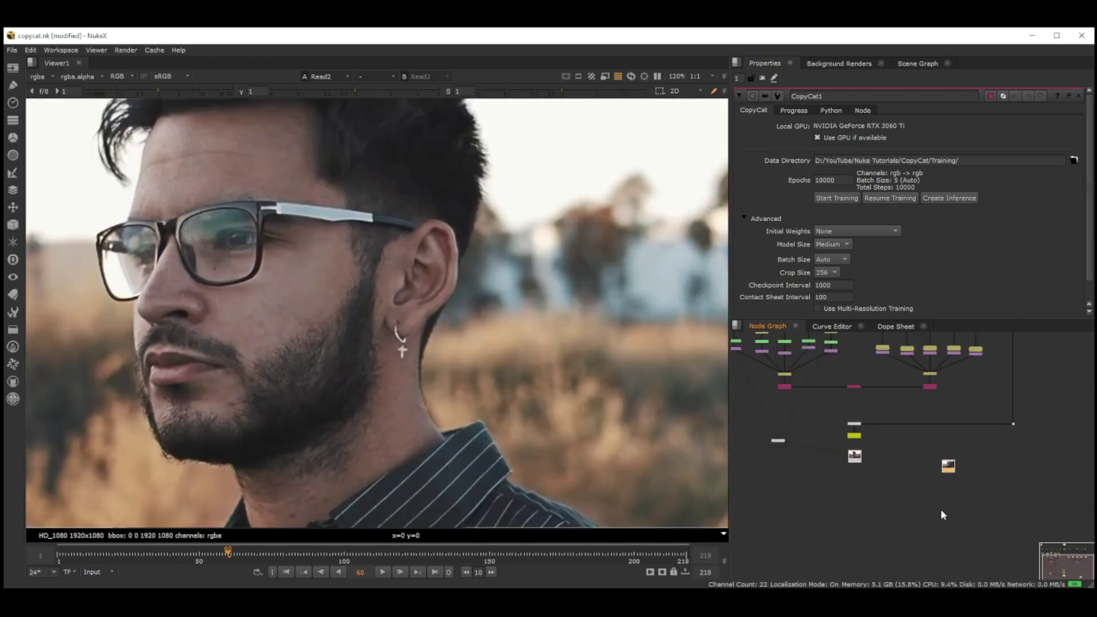
scroll(982, 468, "down", 5)
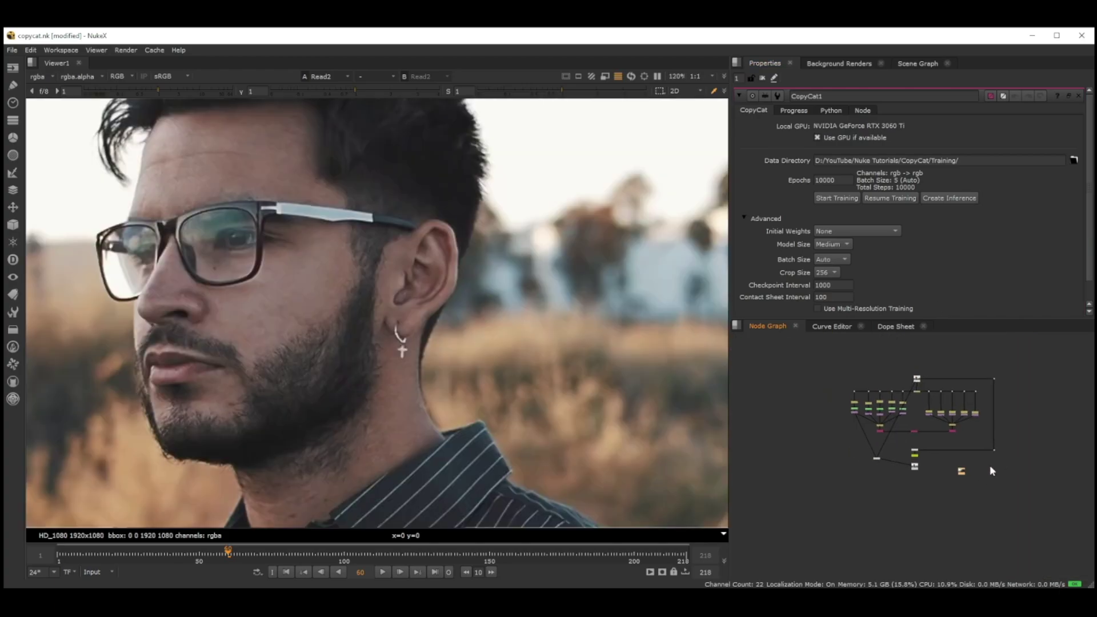
scroll(991, 469, "down", 2)
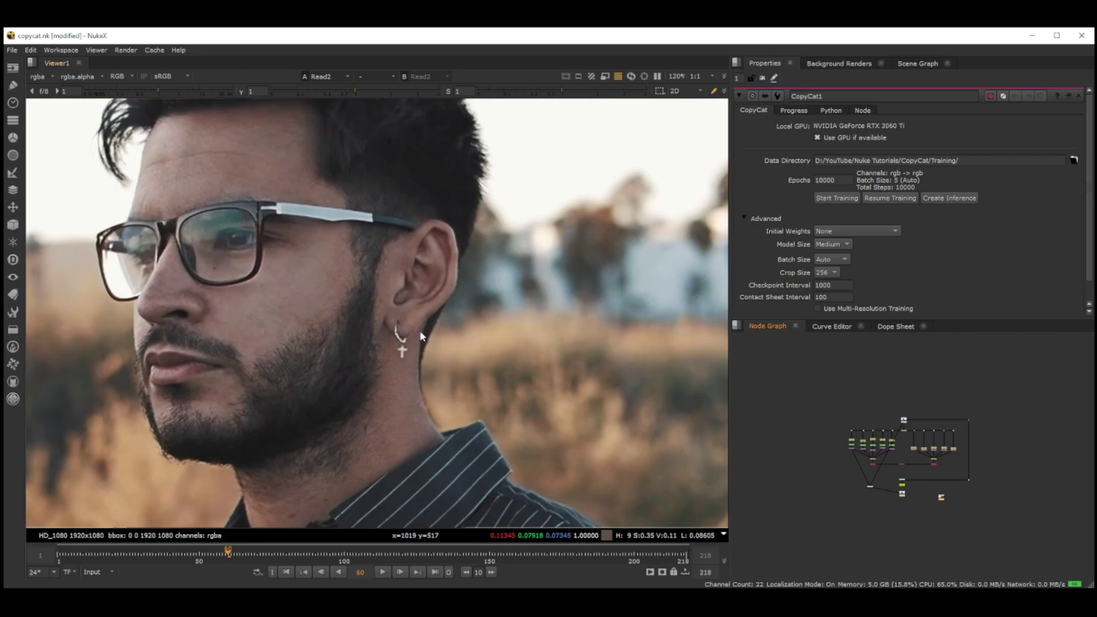
key("f")
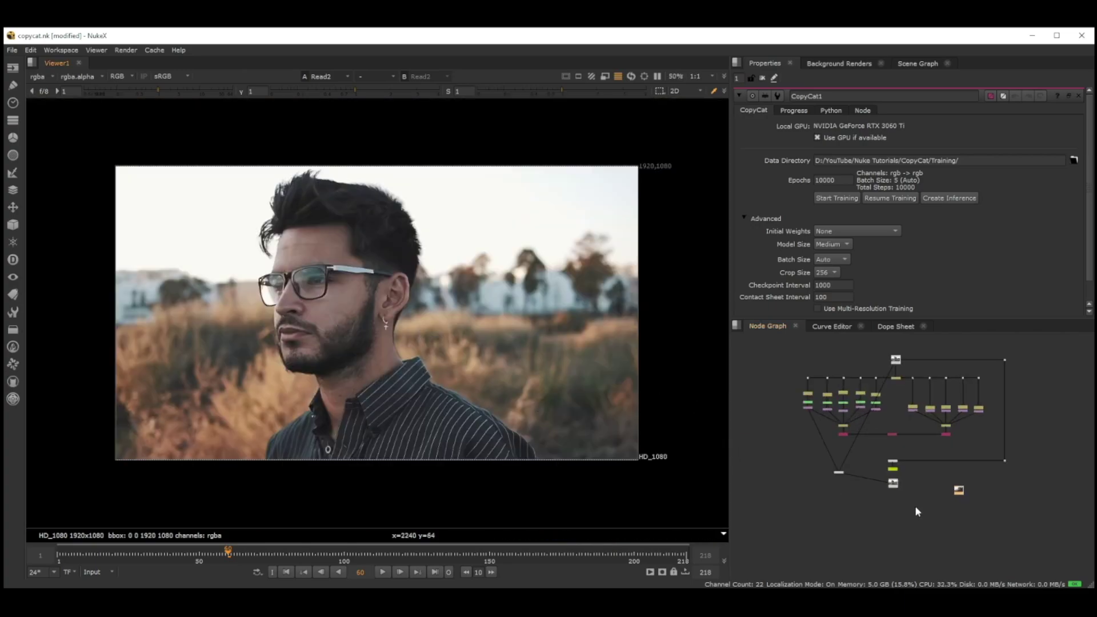
scroll(914, 506, "up", 5)
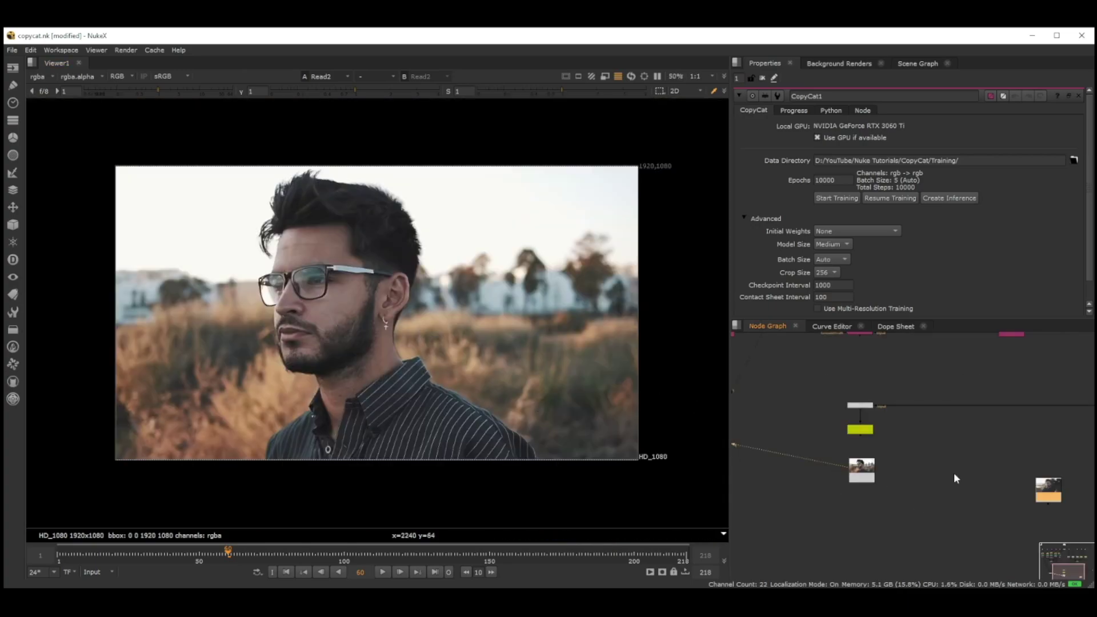